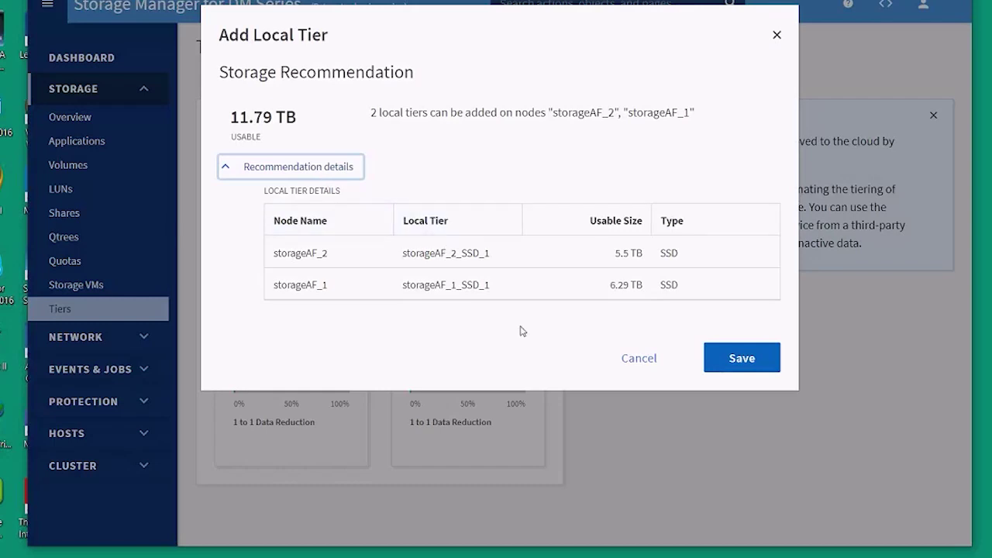
- Dismiss the local tier recommendation without saving and view the details of the MultiSan1 tier
left_click(655, 361)
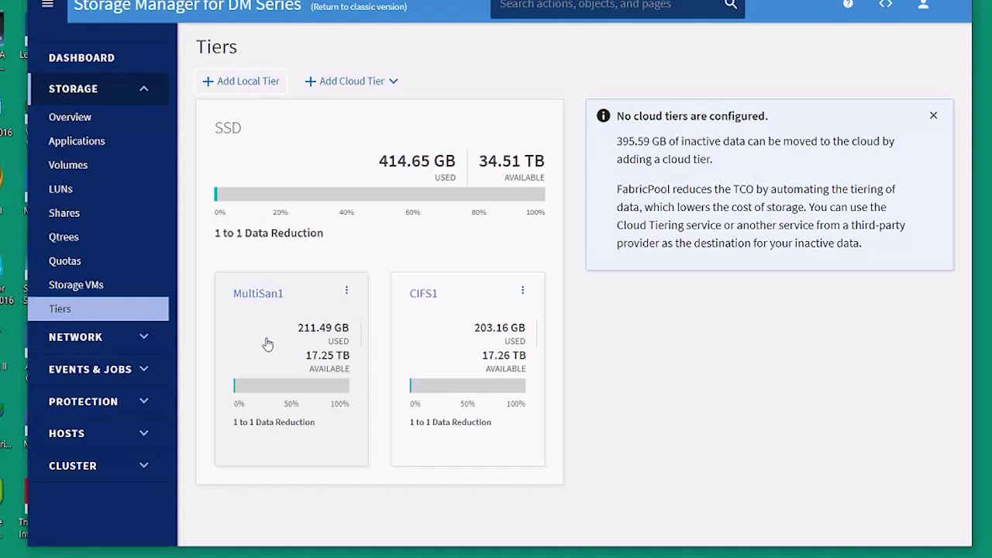
left_click(349, 292)
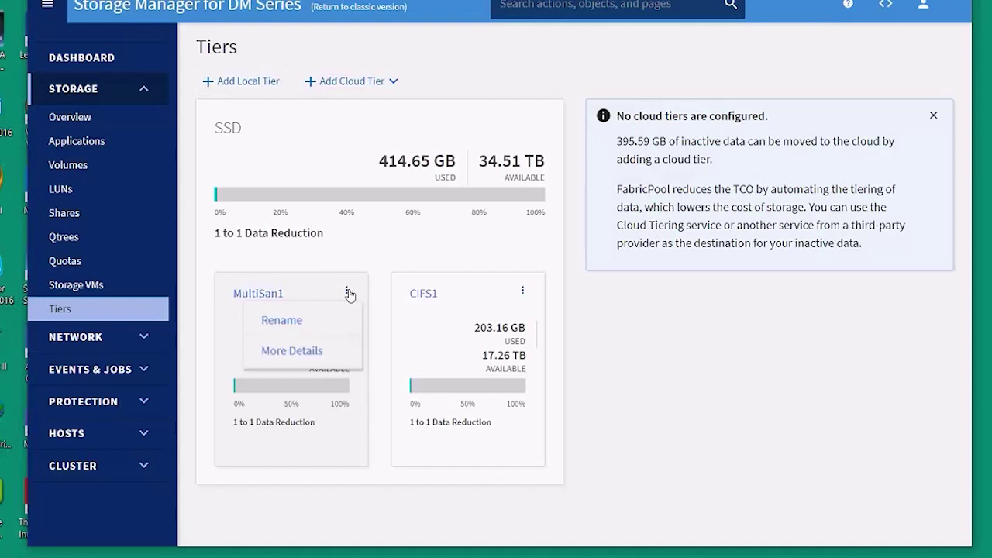
left_click(308, 364)
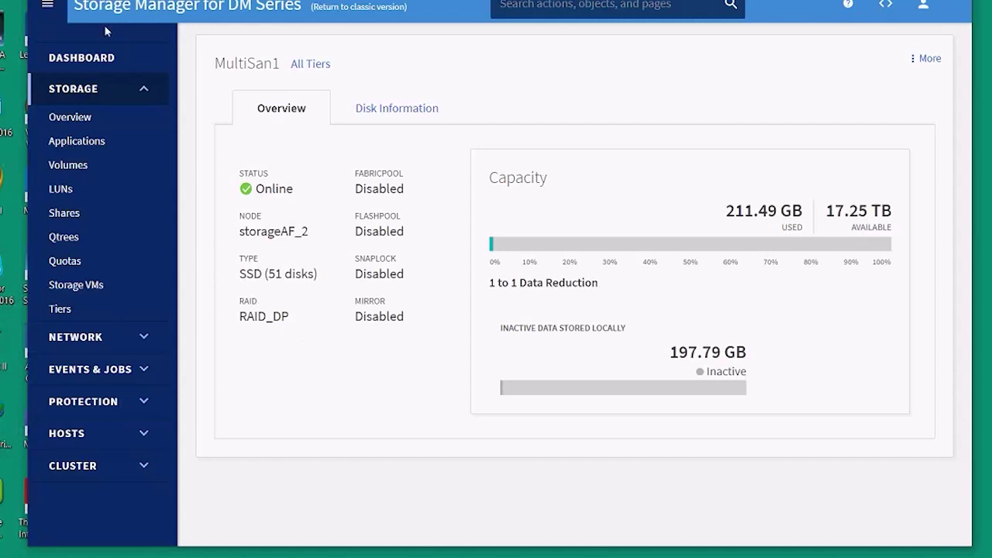
- Return to the tier list and view the details of the CIFS1 tier
left_click(59, 309)
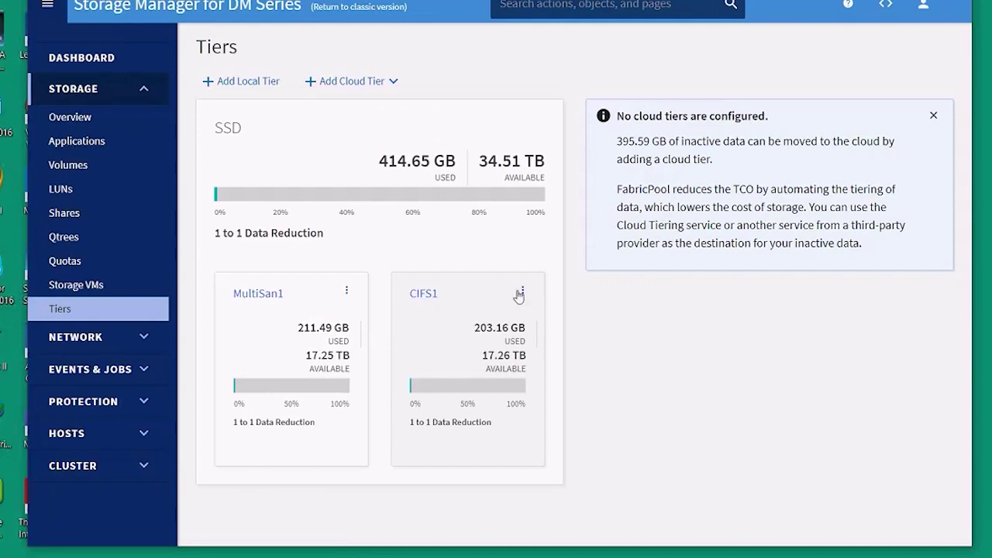
left_click(522, 292)
left_click(498, 354)
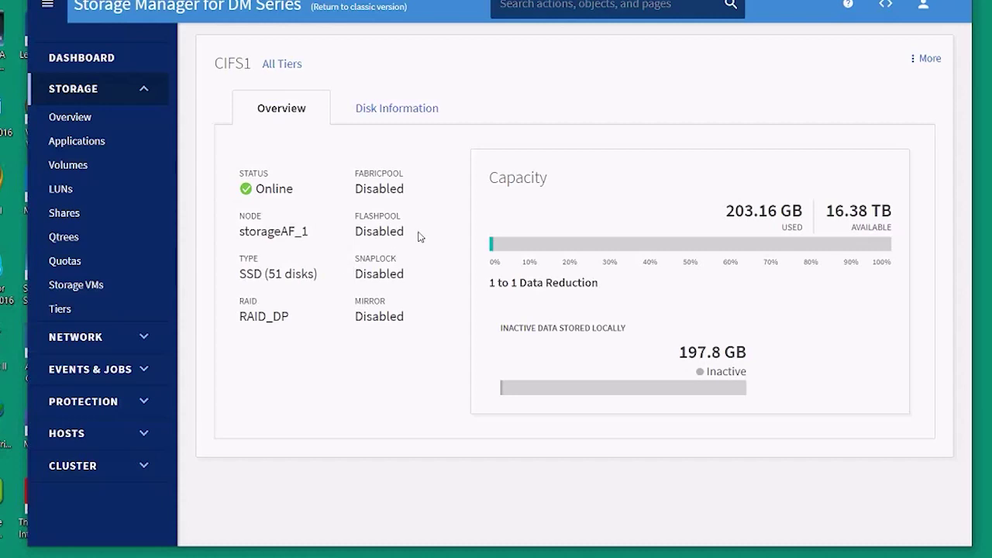
- Start adding a storage VM and name it FC_Test
left_click(98, 297)
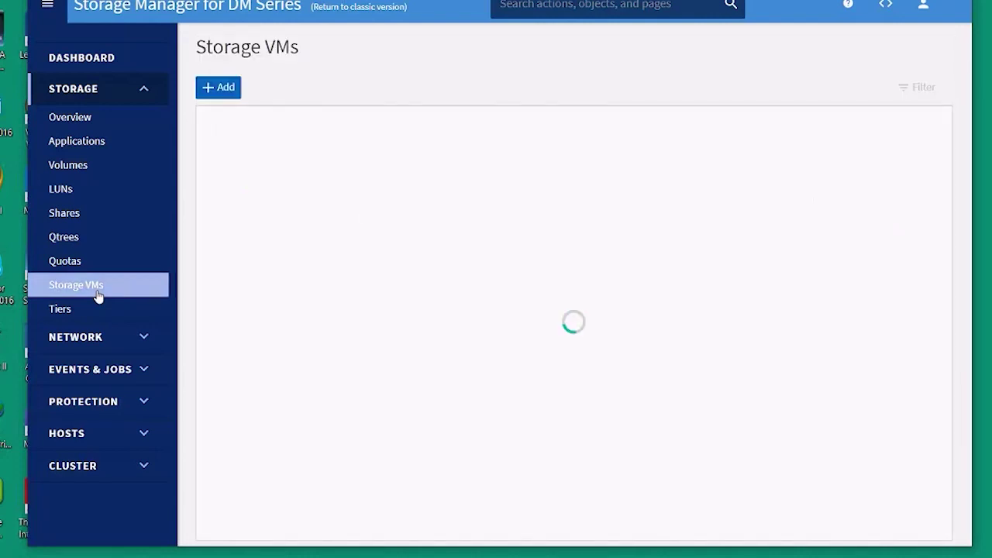
left_click(218, 89)
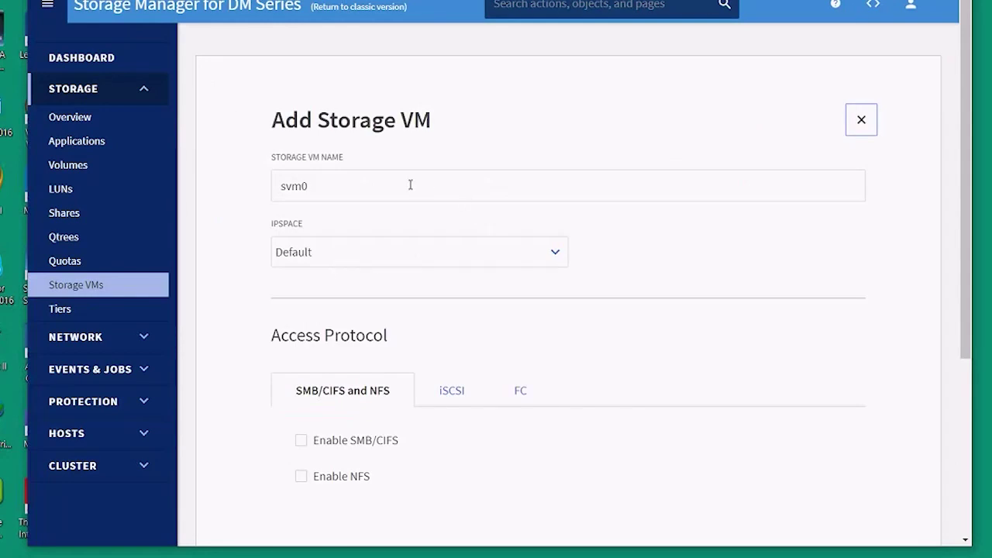
left_click_drag(371, 197, 244, 199)
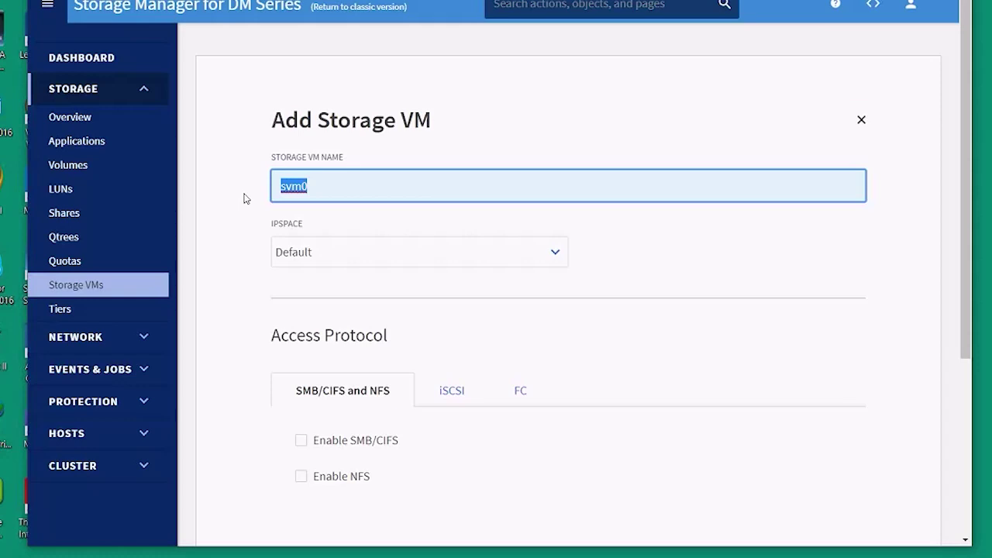
type("FC_T#")
type("s")
key("BackSpace")
key("BackSpace")
type("est")
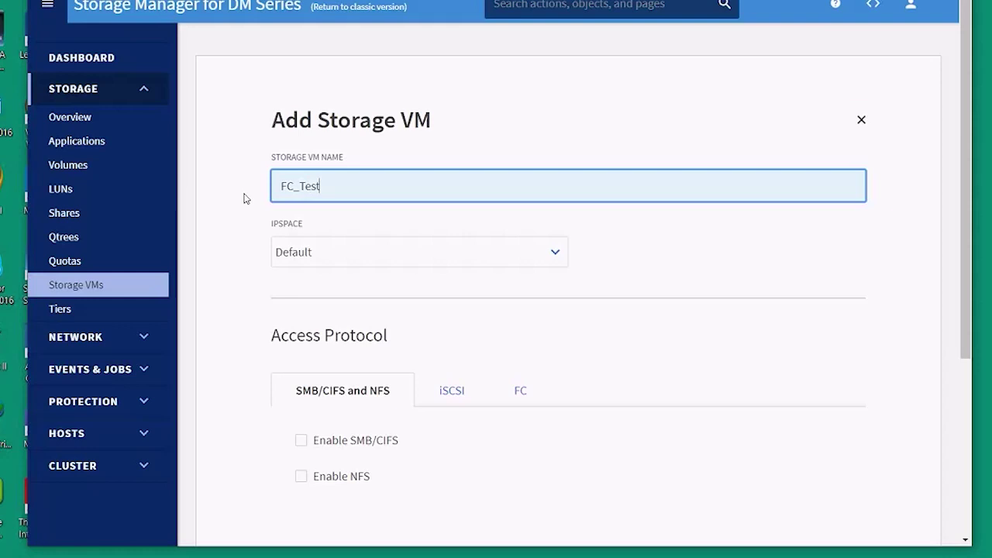
- Enable FC access for the new storage VM, review its FC ports and administration options, and cancel the form
left_click(505, 408)
left_click(299, 440)
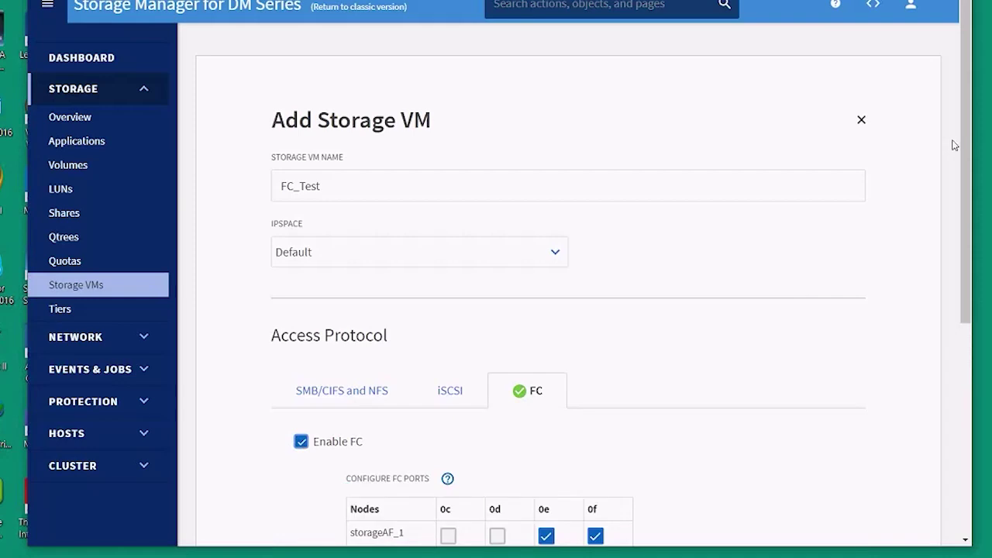
left_click_drag(964, 144, 978, 271)
scroll(582, 256, "down", 1)
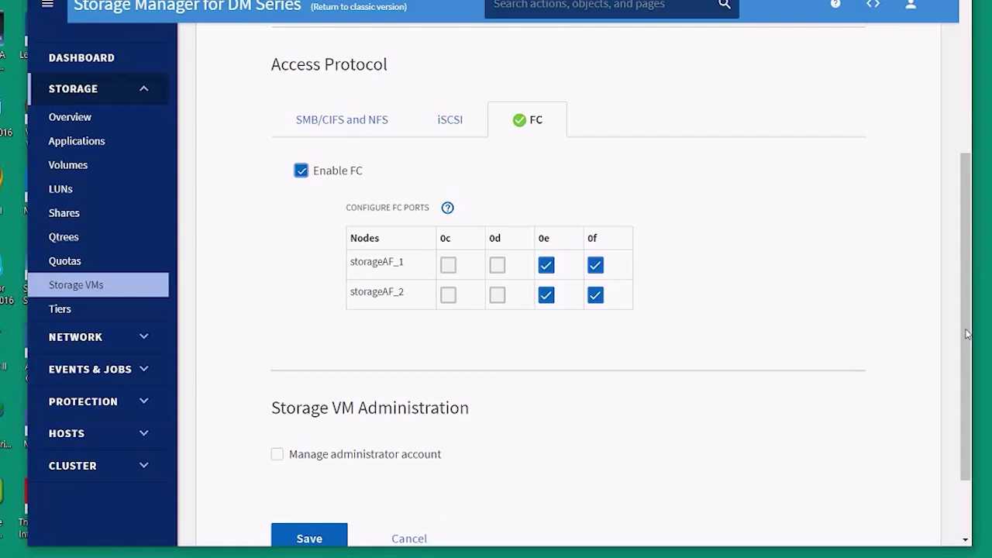
left_click_drag(968, 333, 969, 404)
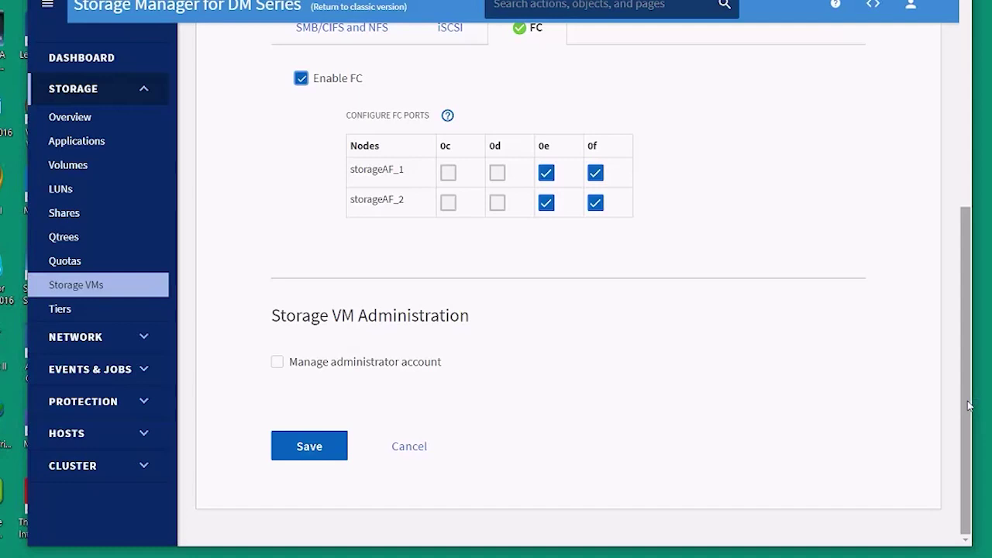
left_click(418, 448)
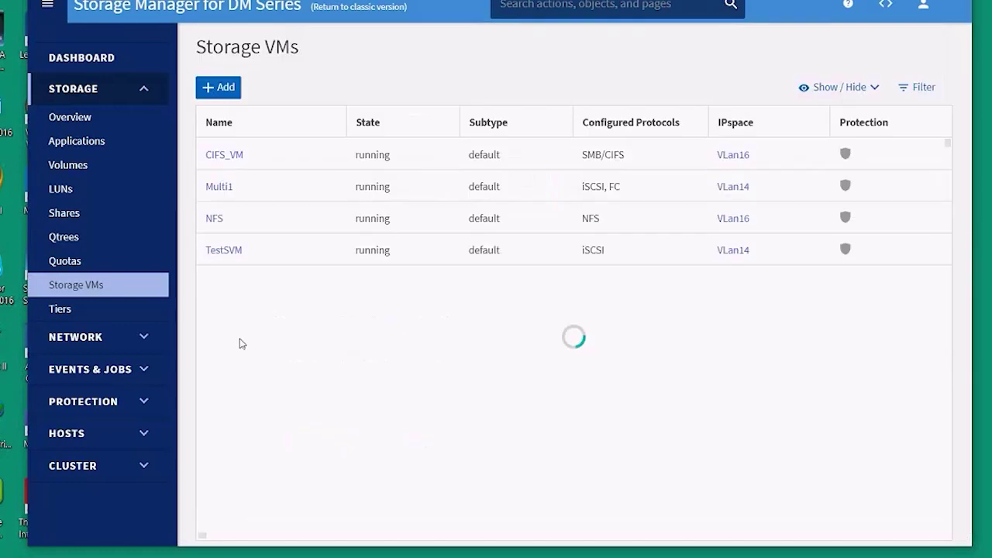
- Start adding LUNs on storage VM Multi1, with name prefix Host3_4 and the number of LUNs set to 100
left_click(89, 194)
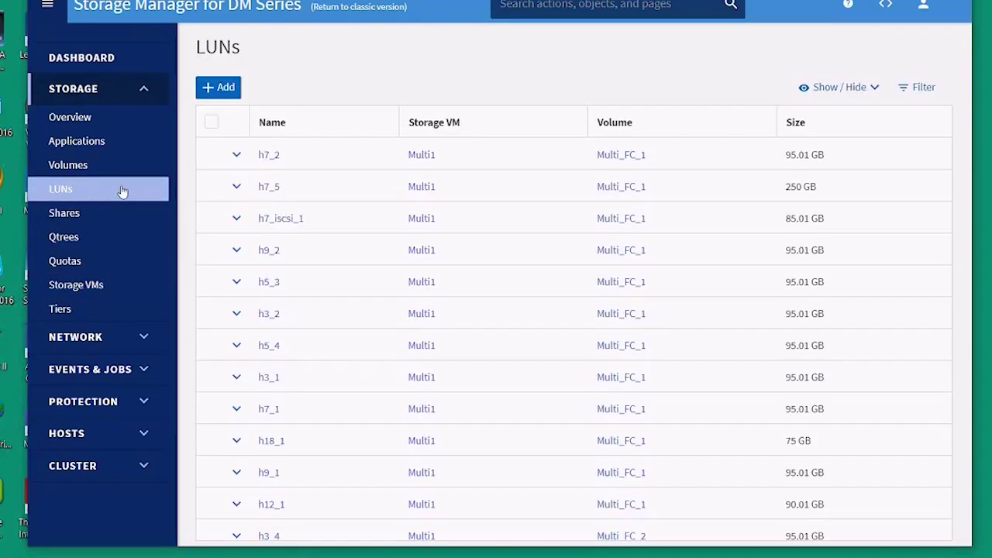
left_click(226, 89)
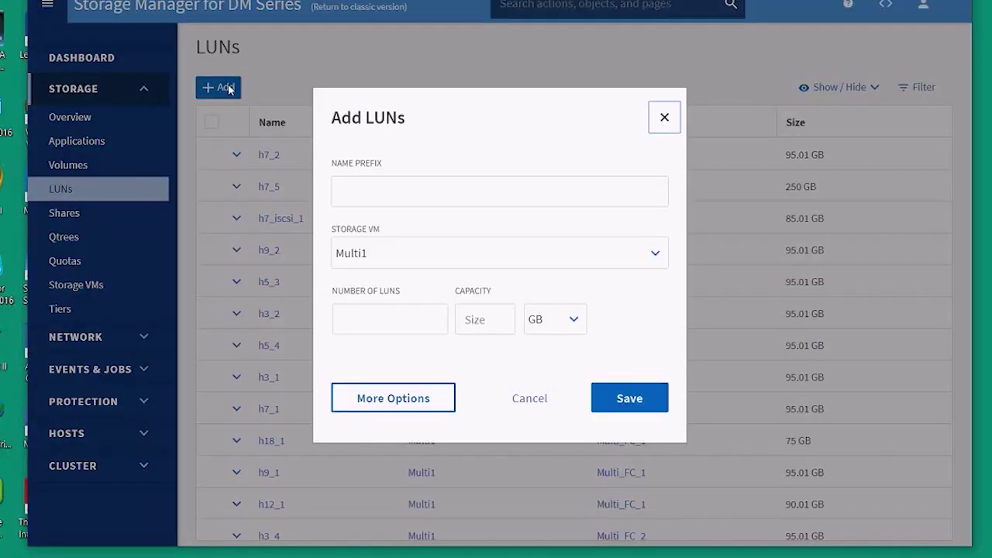
left_click(416, 126)
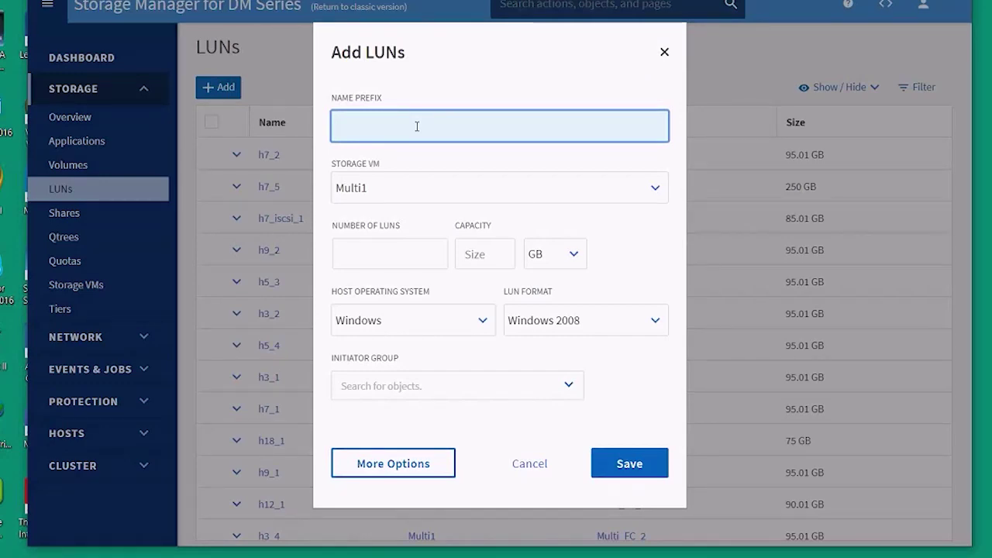
type("Host3_4")
left_click(419, 267)
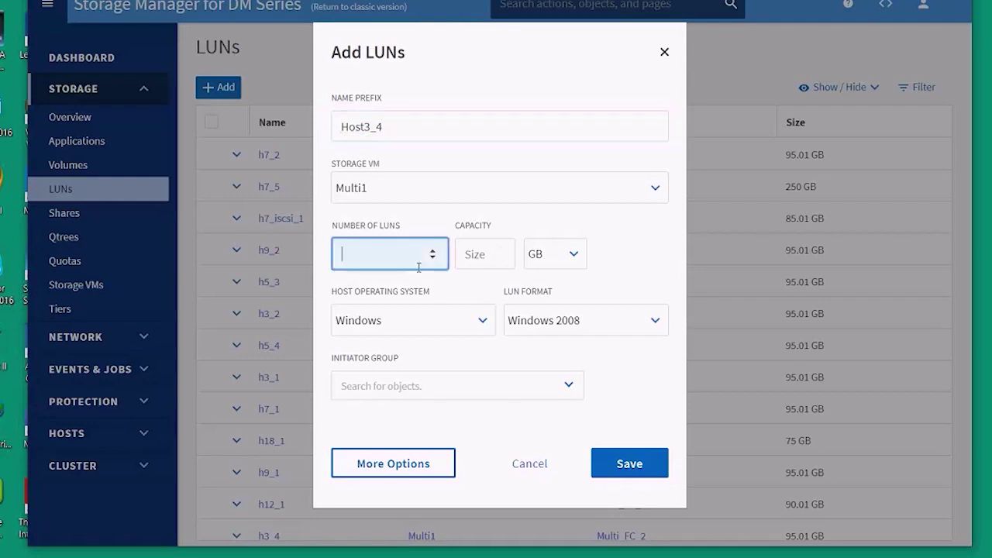
type("100")
- Set the host operating system to Linux and the initiator group to Host3 for the new LUNs
left_click(460, 329)
left_click(438, 407)
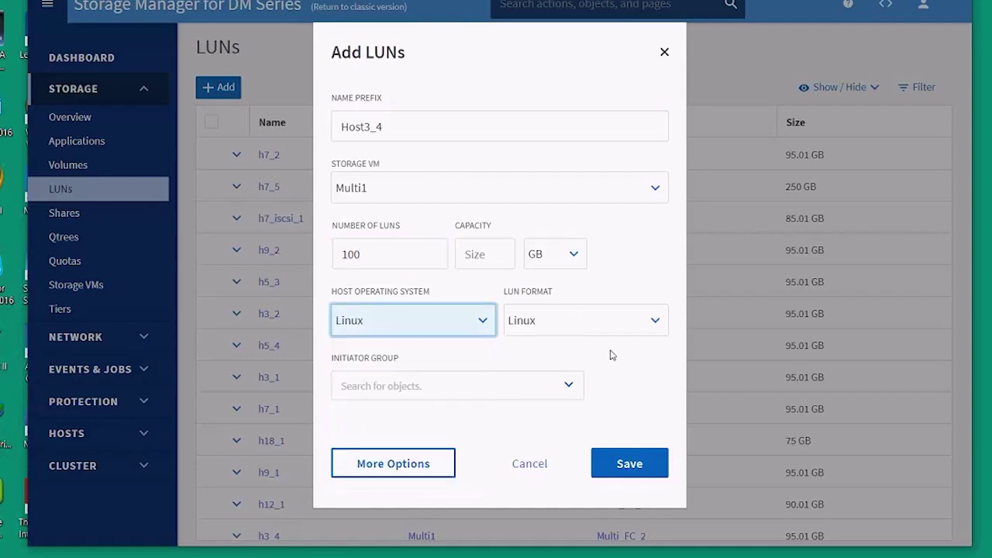
left_click(570, 384)
left_click(500, 411)
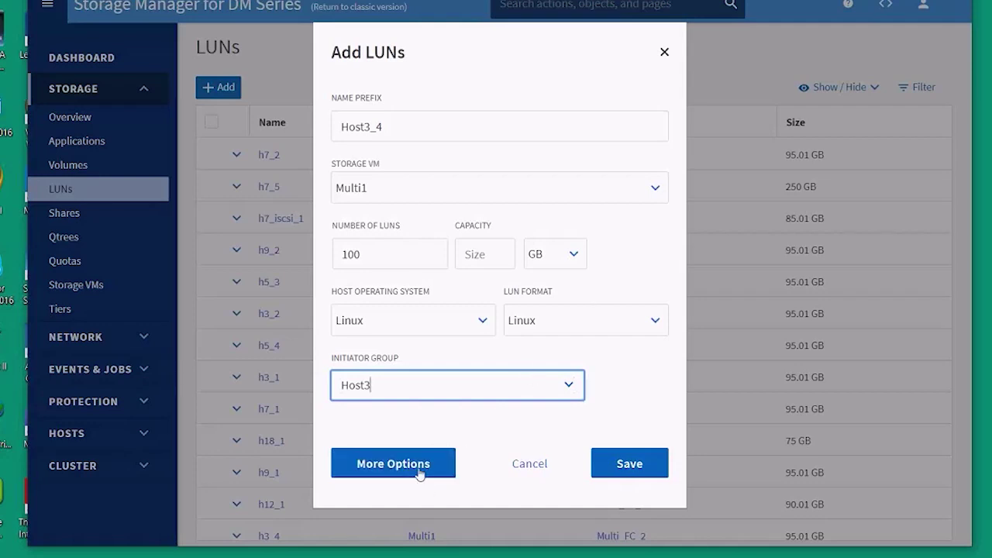
- Examine the new LUNs' full options for performance service level, host mapping and protection, and cancel the form
left_click(393, 464)
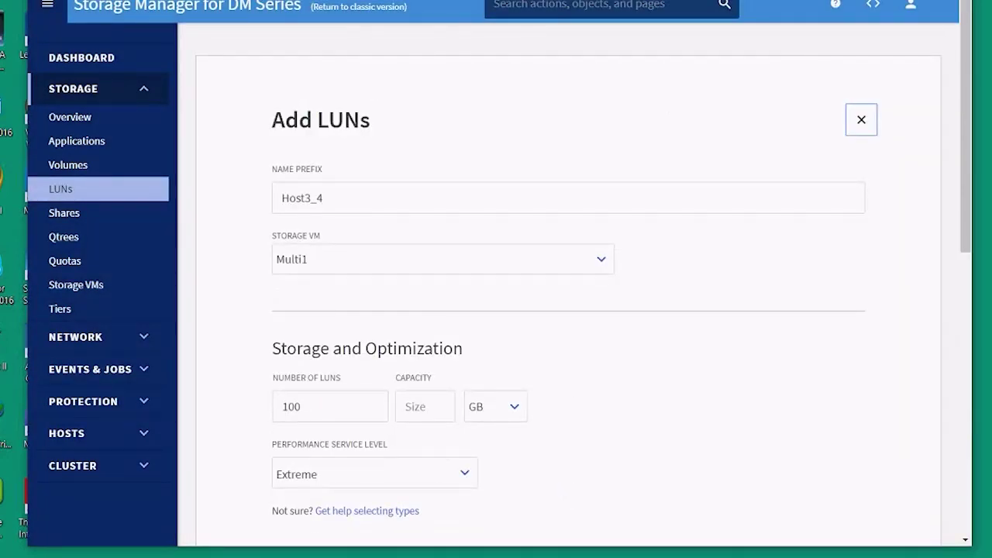
left_click_drag(969, 130, 990, 279)
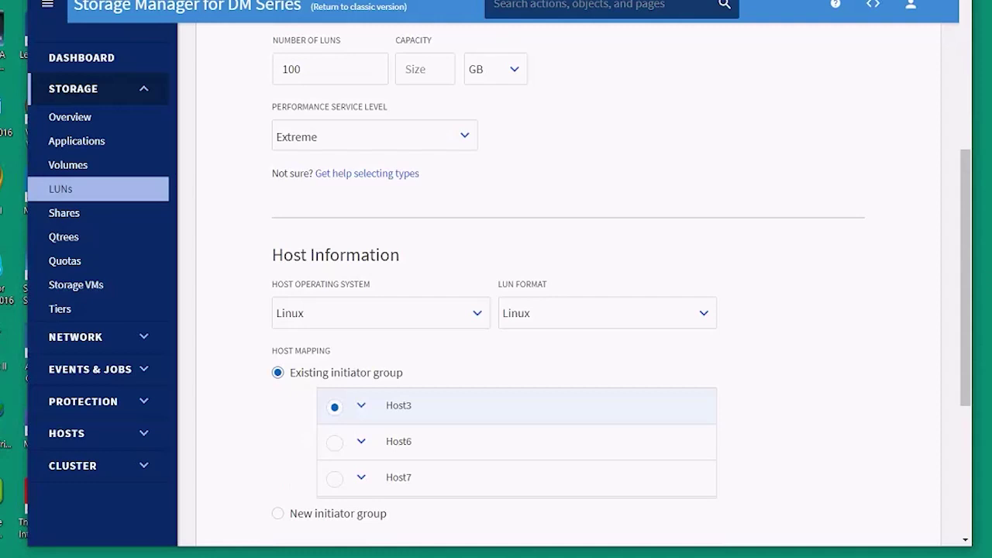
scroll(954, 260, "down", 3)
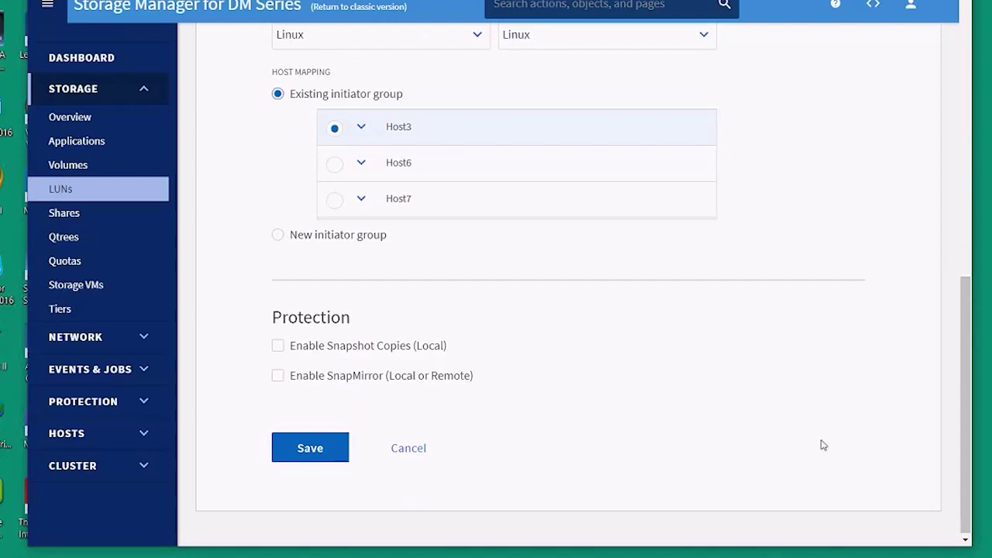
left_click_drag(965, 441, 965, 343)
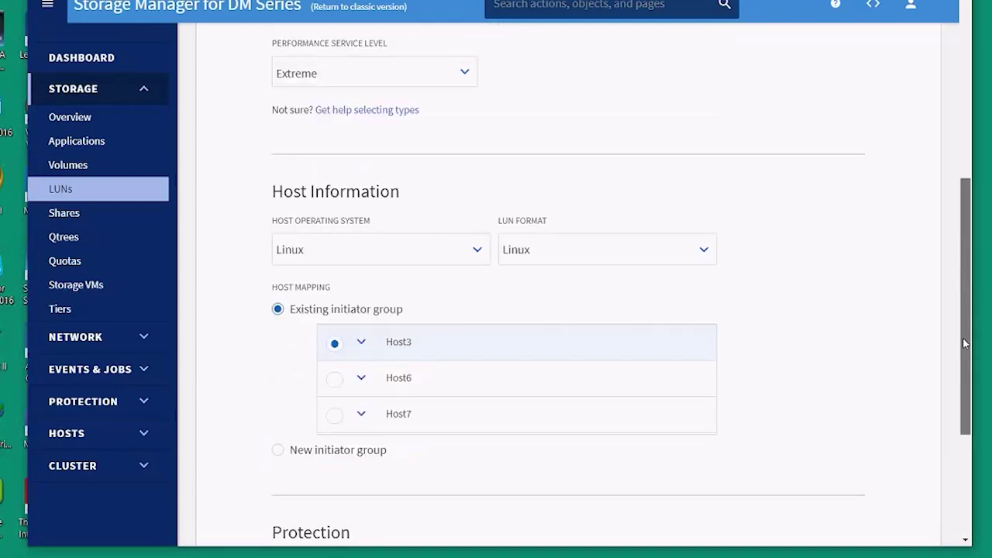
scroll(965, 343, "up", 5)
scroll(953, 277, "down", 4)
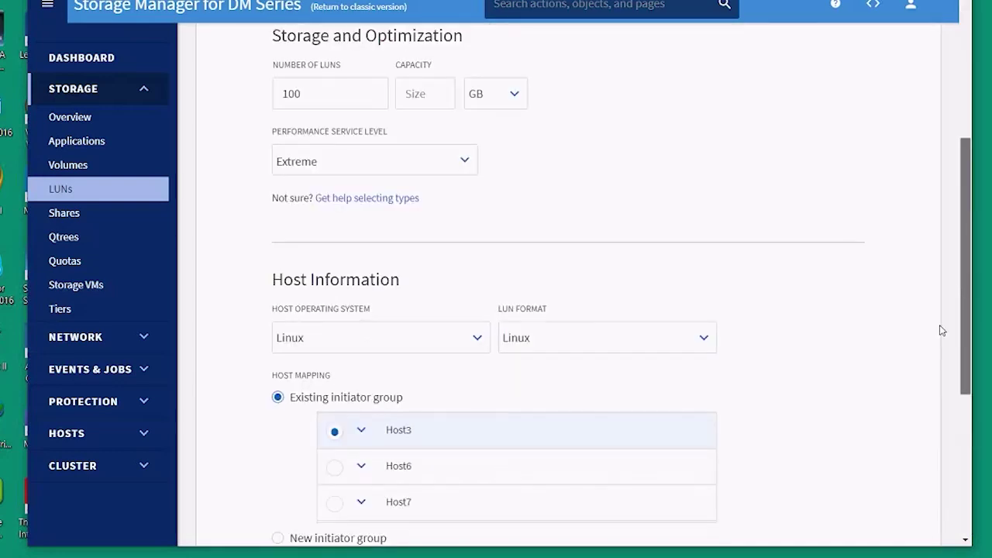
scroll(942, 334, "down", 3)
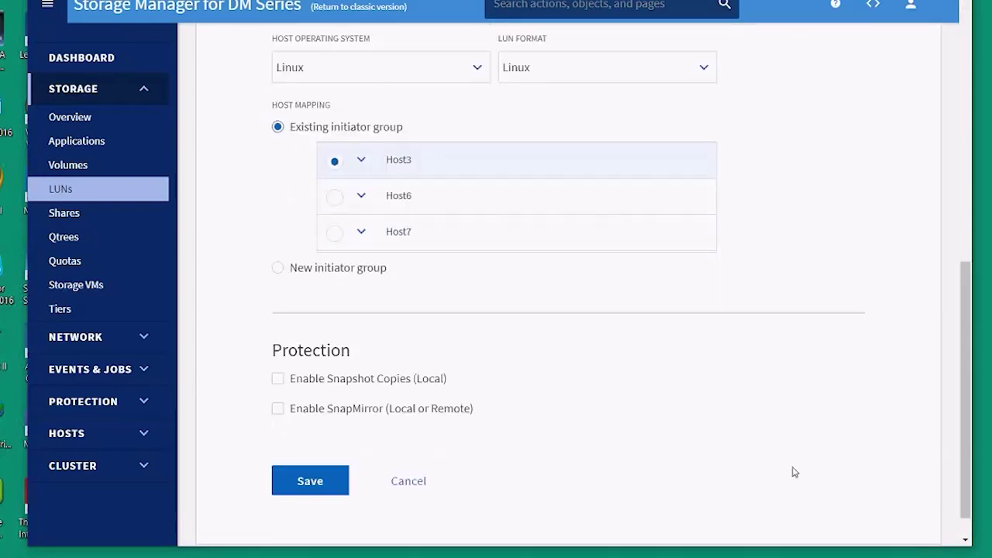
left_click(409, 483)
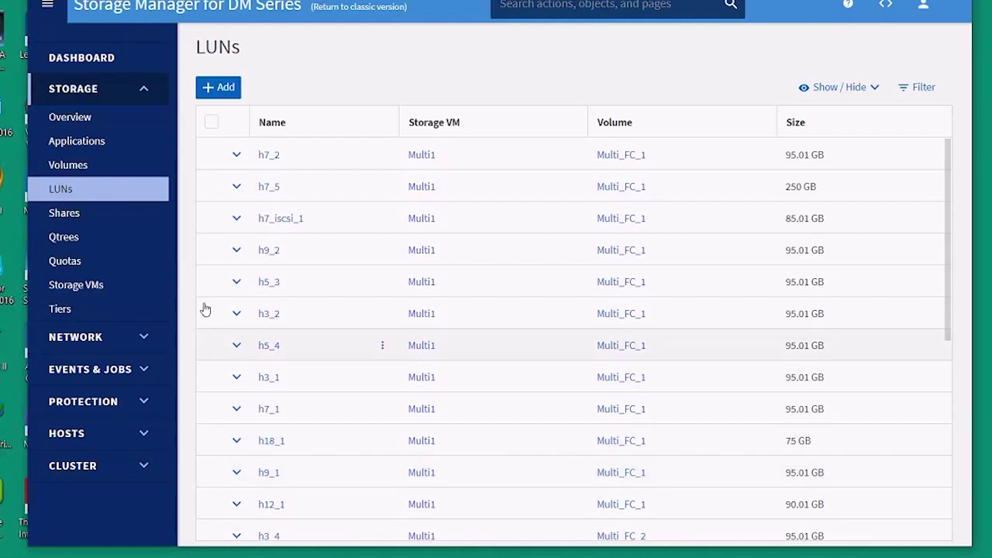
- View the existing shares and the blank form for adding a share, and leave the form without saving
left_click(103, 217)
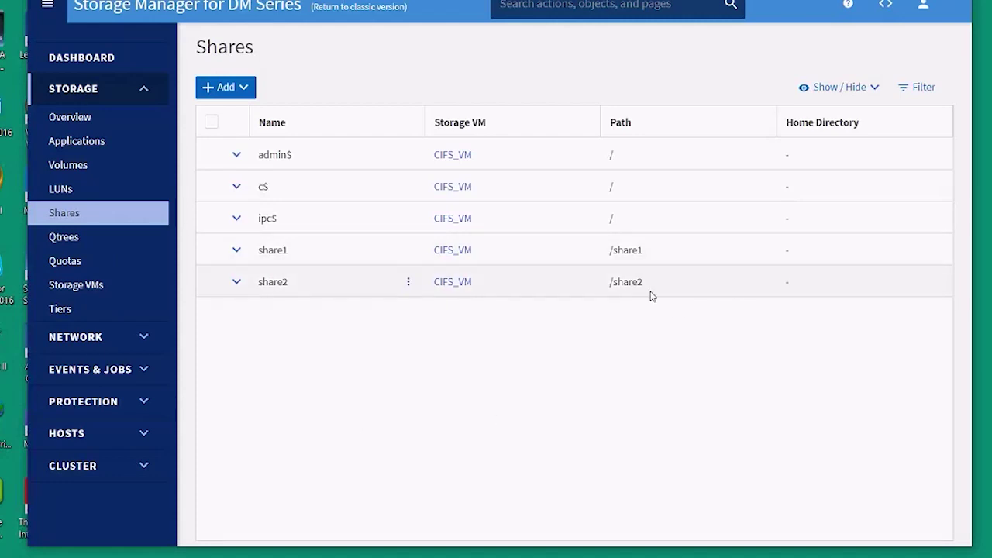
left_click(245, 91)
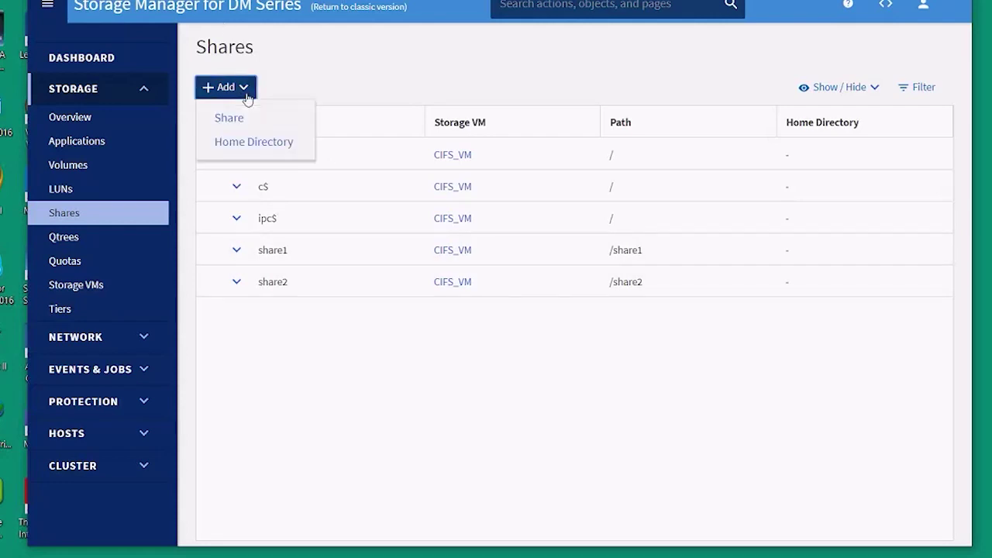
left_click(242, 120)
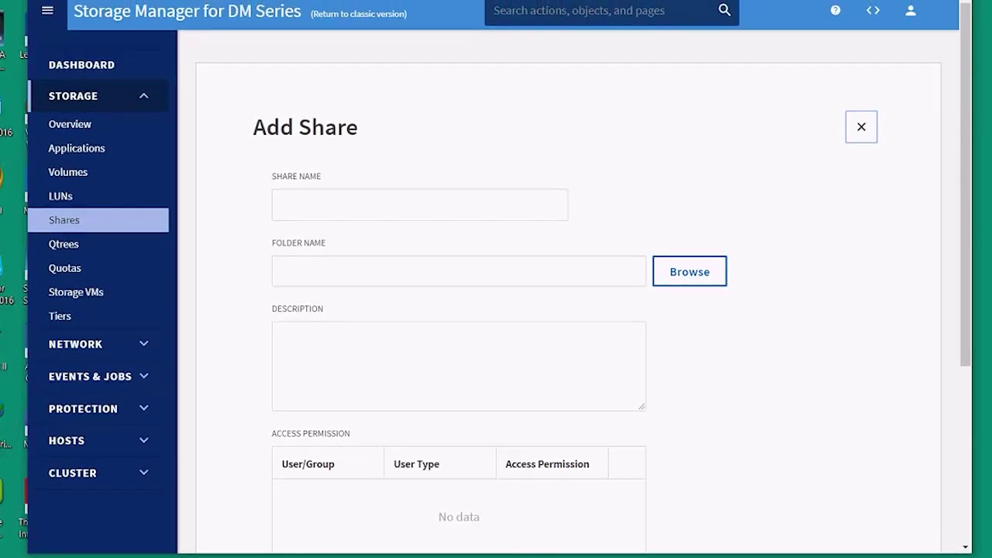
left_click(297, 13)
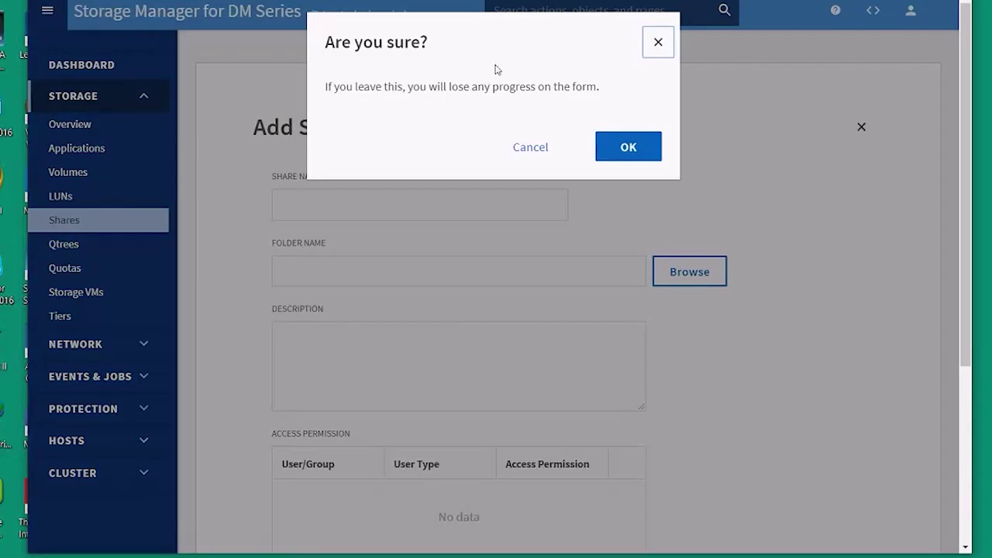
left_click(530, 148)
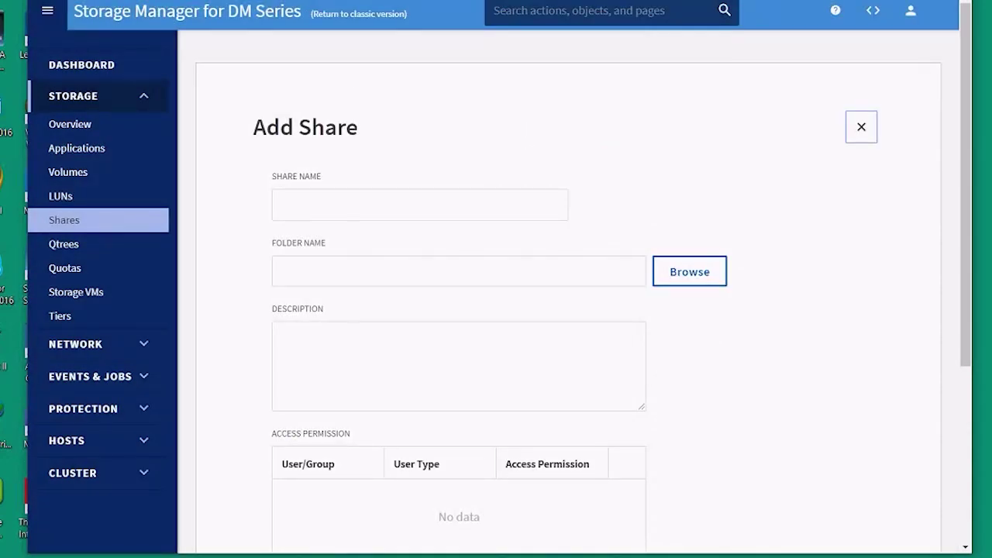
key("Escape")
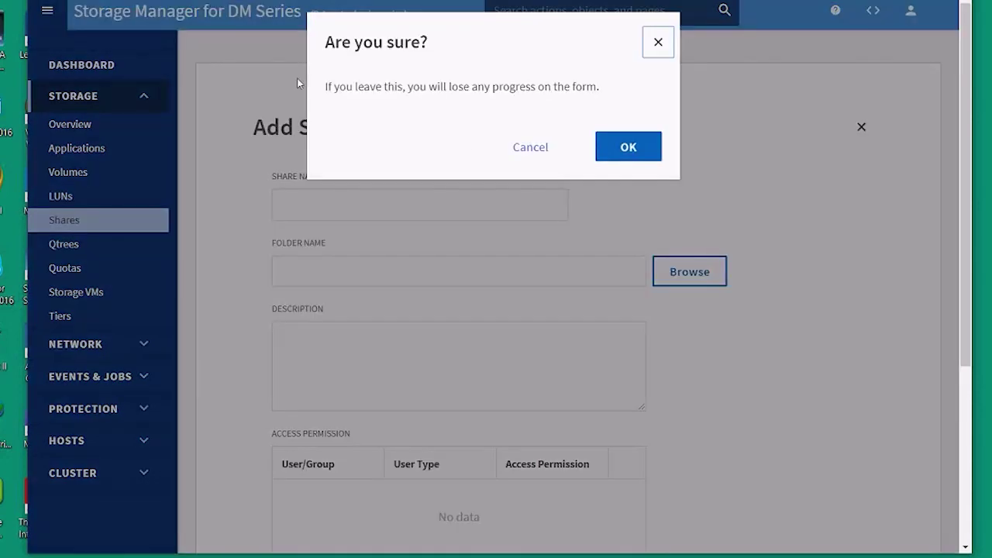
left_click(636, 155)
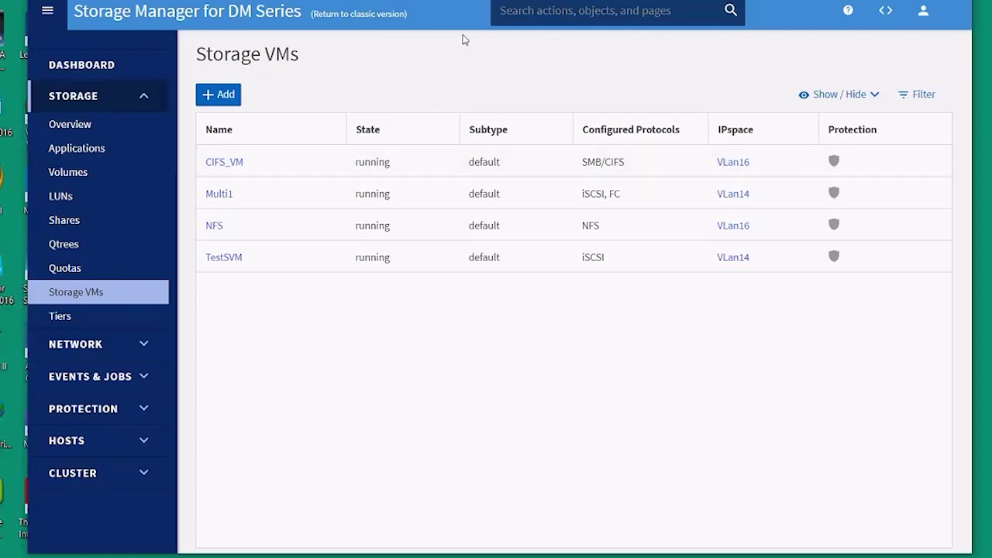
- View the blank form for adding a storage VM and leave it unsaved for the list of shares
left_click(210, 95)
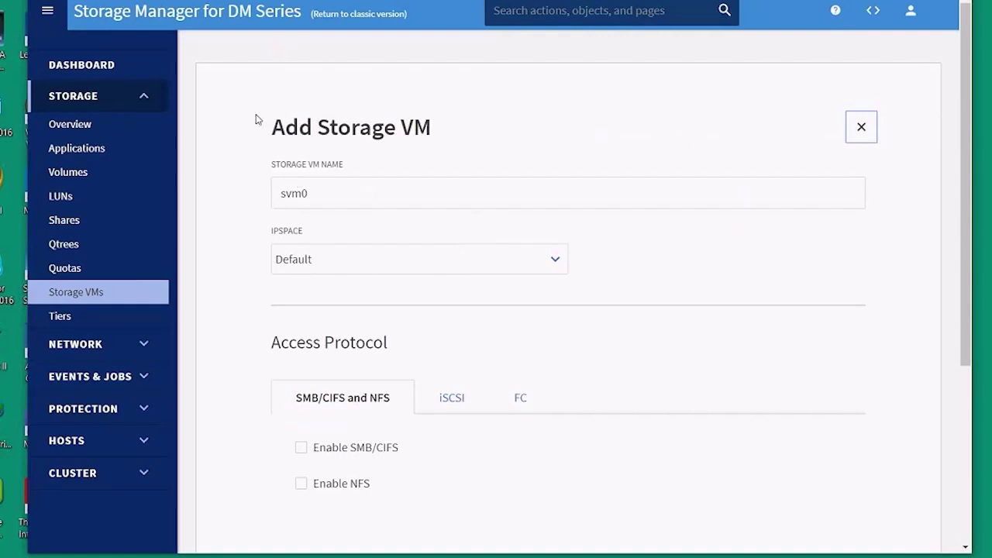
left_click(78, 220)
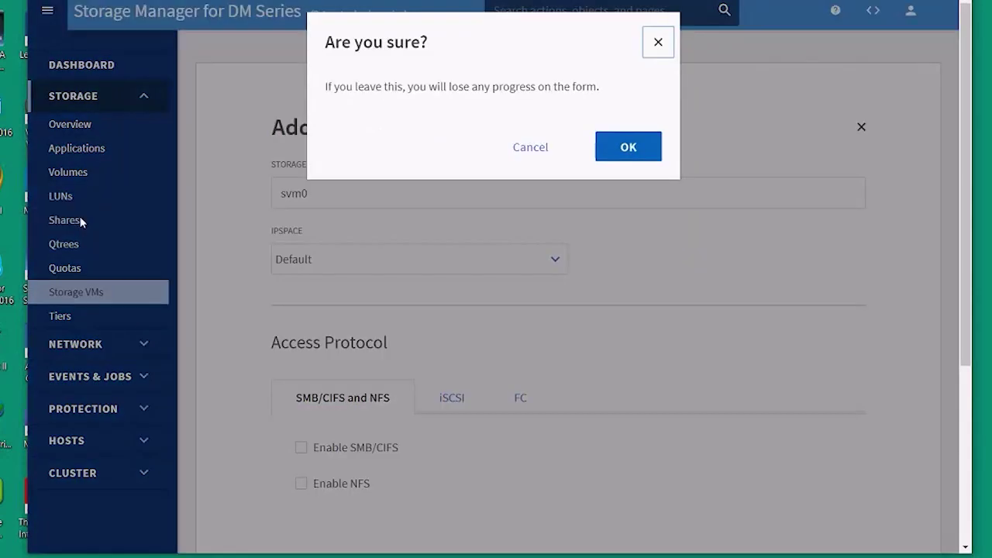
left_click(629, 146)
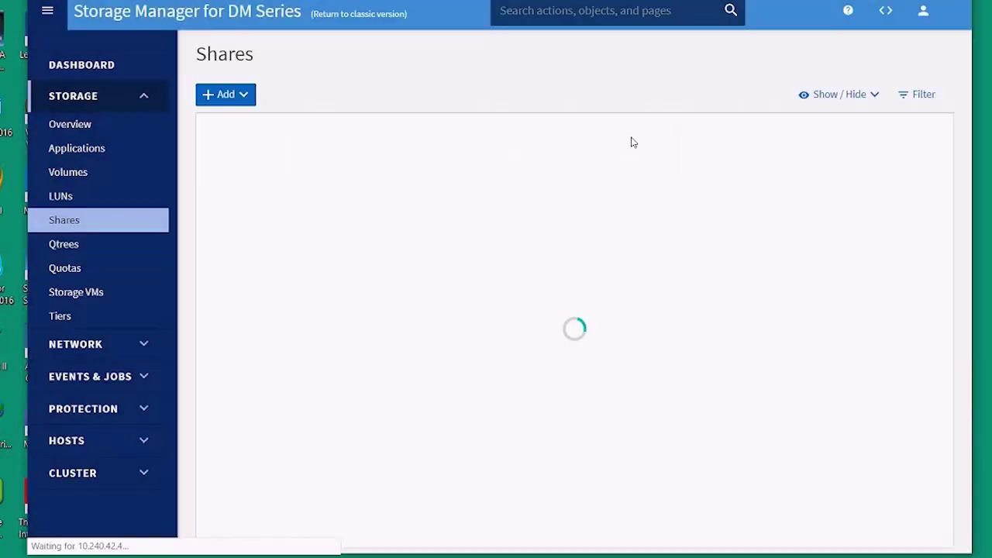
- Examine the blank form for adding a home directory, including its search paths and access permissions, and return to the shares without saving
left_click(237, 96)
left_click(249, 149)
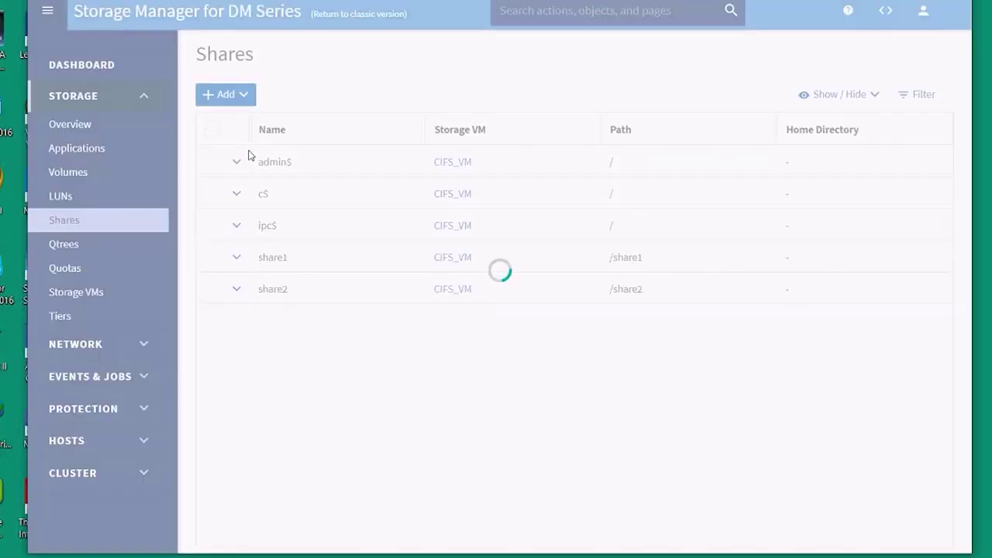
left_click_drag(966, 116, 989, 328)
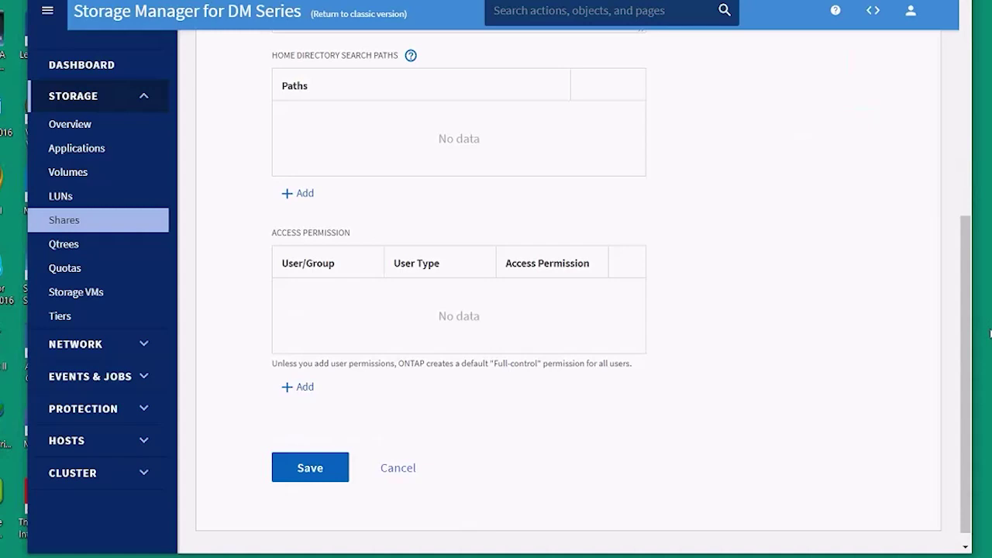
scroll(965, 232, "up", 3)
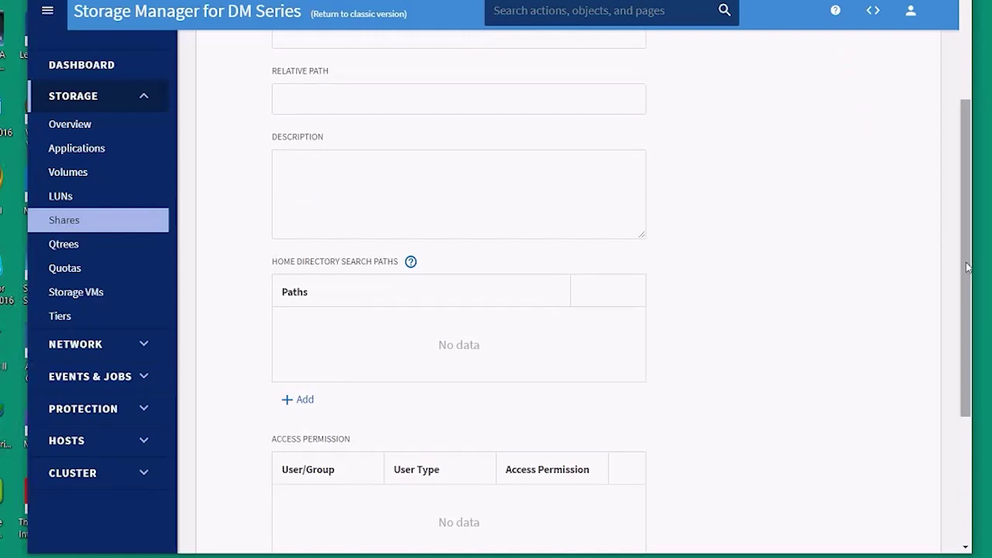
scroll(821, 163, "up", 3)
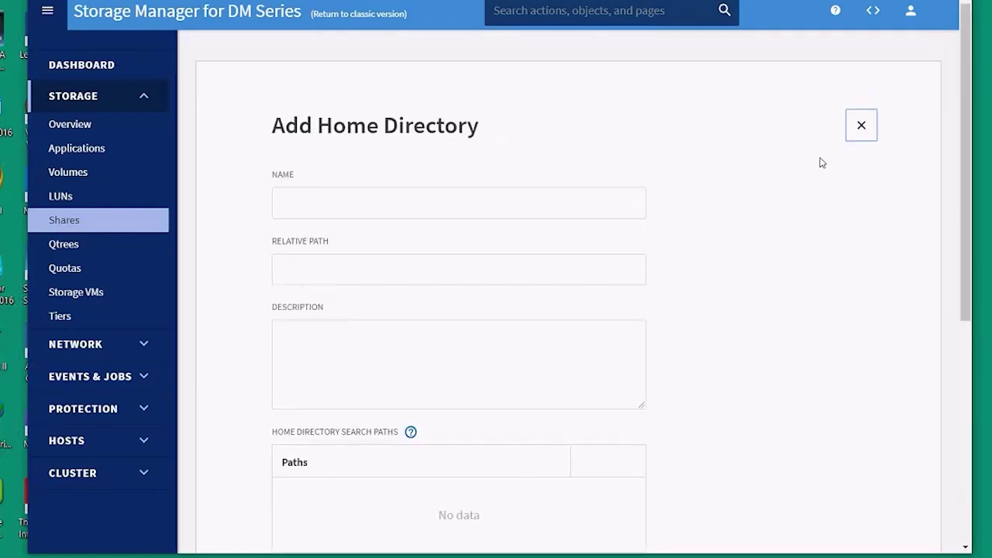
left_click(94, 221)
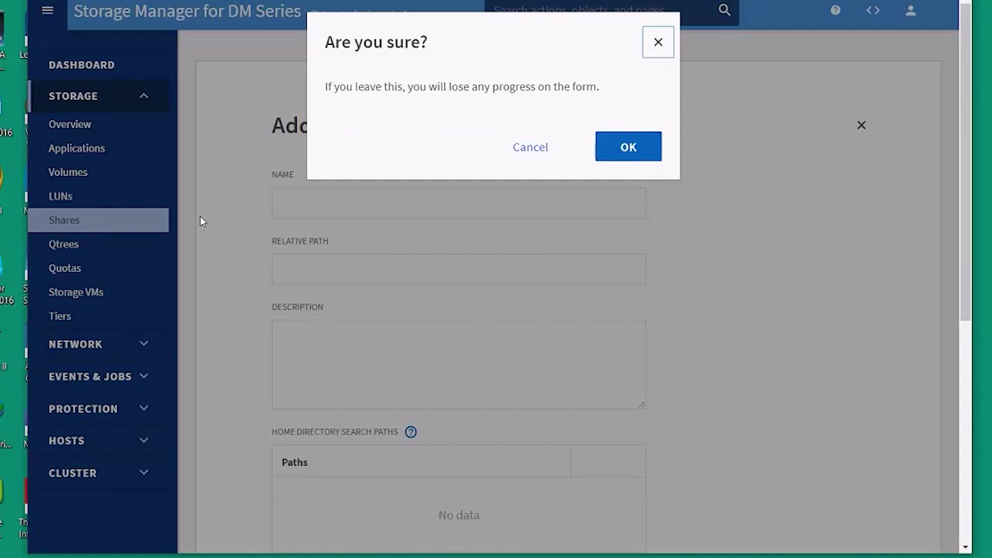
left_click(642, 149)
- Examine the share creation form down to its access permission and encryption options, and leave it unsaved for the list of qtrees
left_click(224, 96)
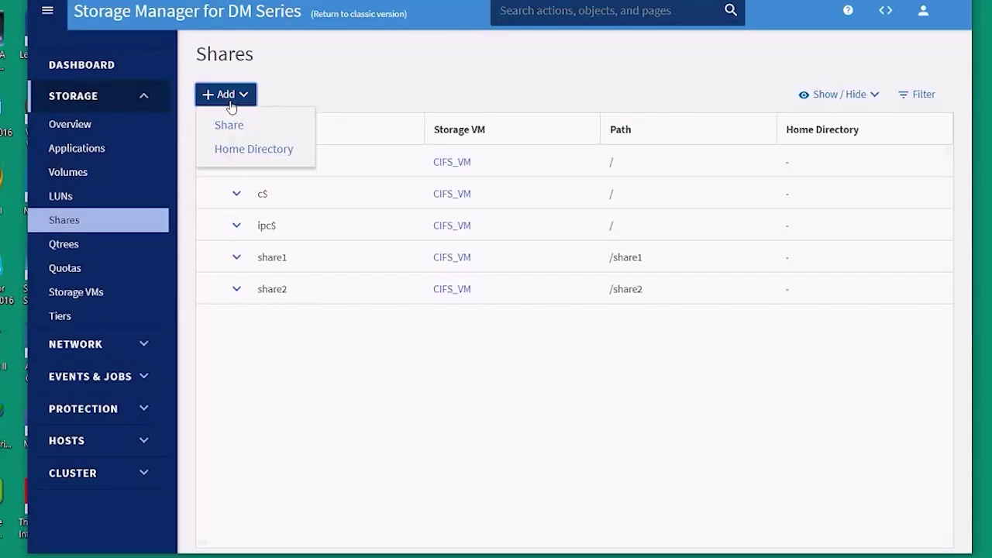
left_click(244, 130)
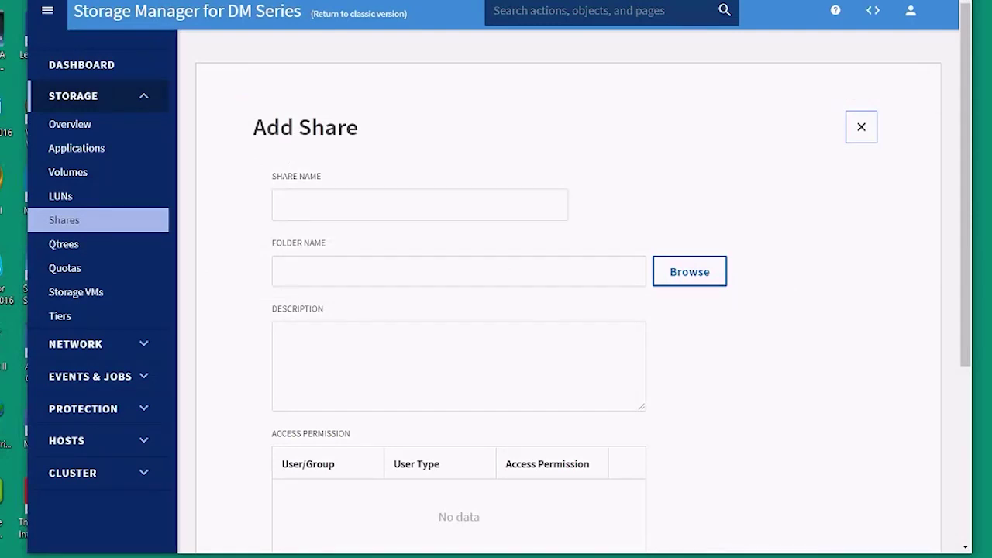
scroll(929, 289, "down", 3)
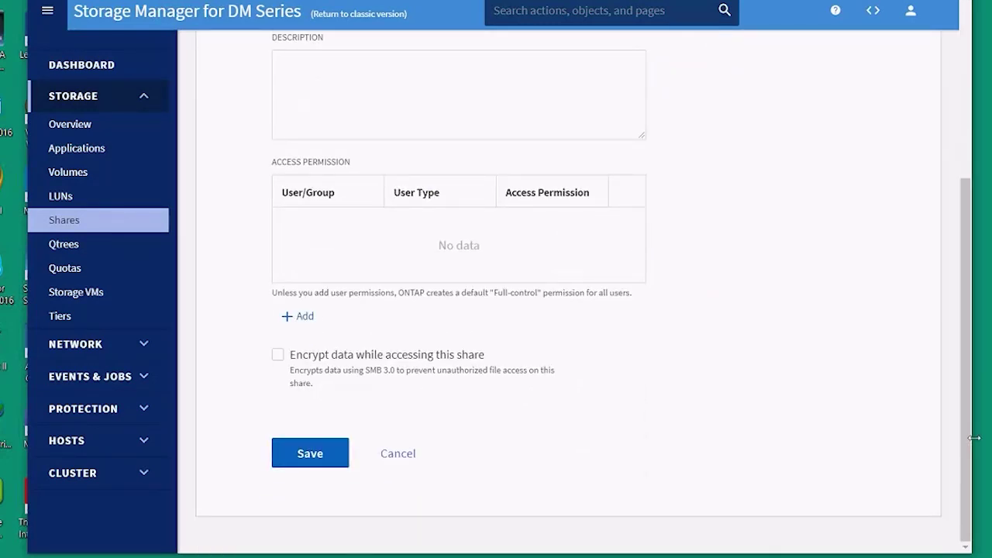
left_click_drag(974, 437, 950, 358)
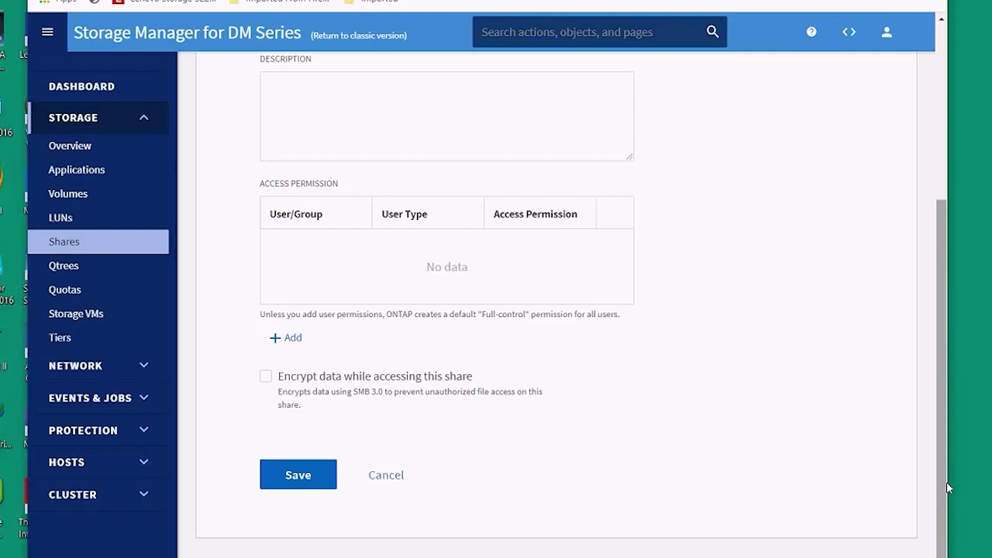
left_click_drag(949, 483, 970, 482)
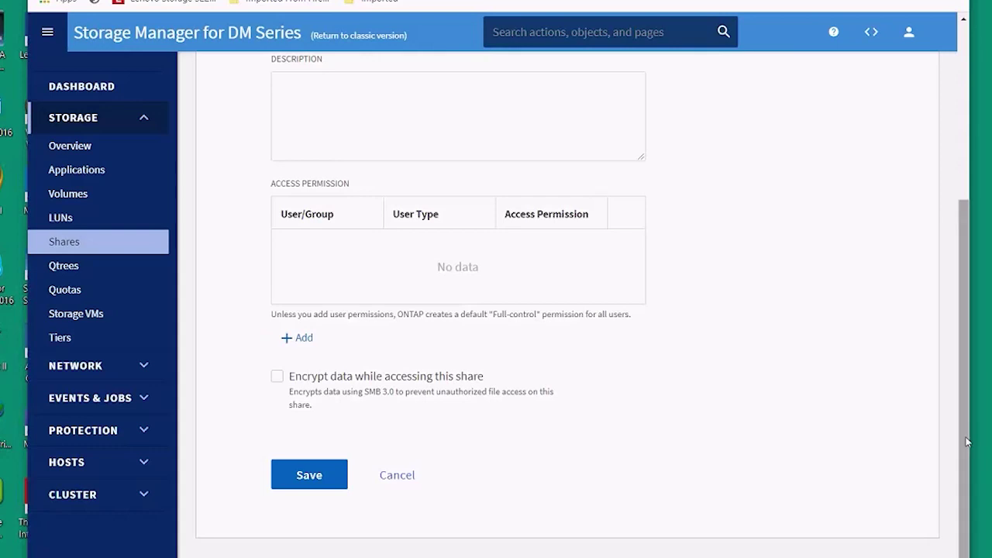
left_click_drag(967, 442, 970, 270)
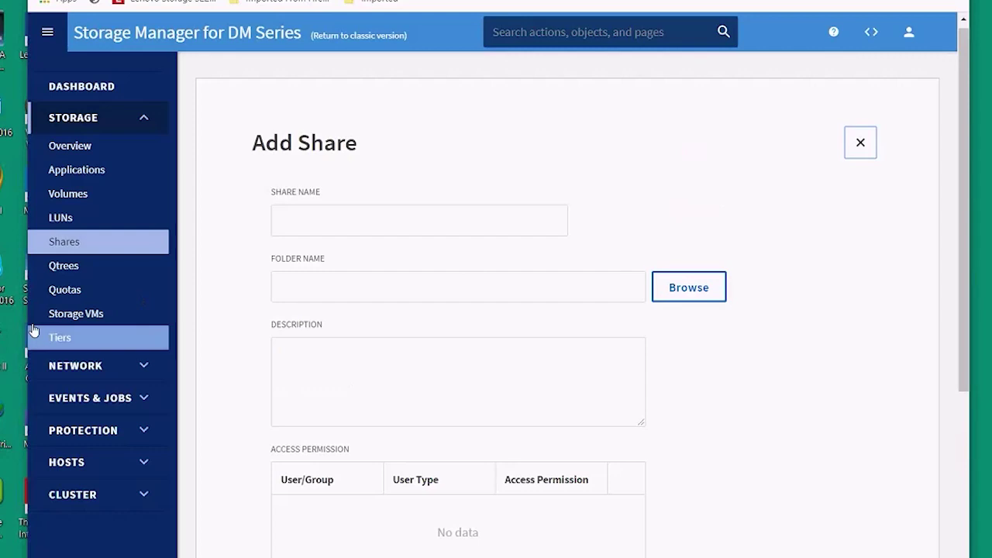
left_click(74, 276)
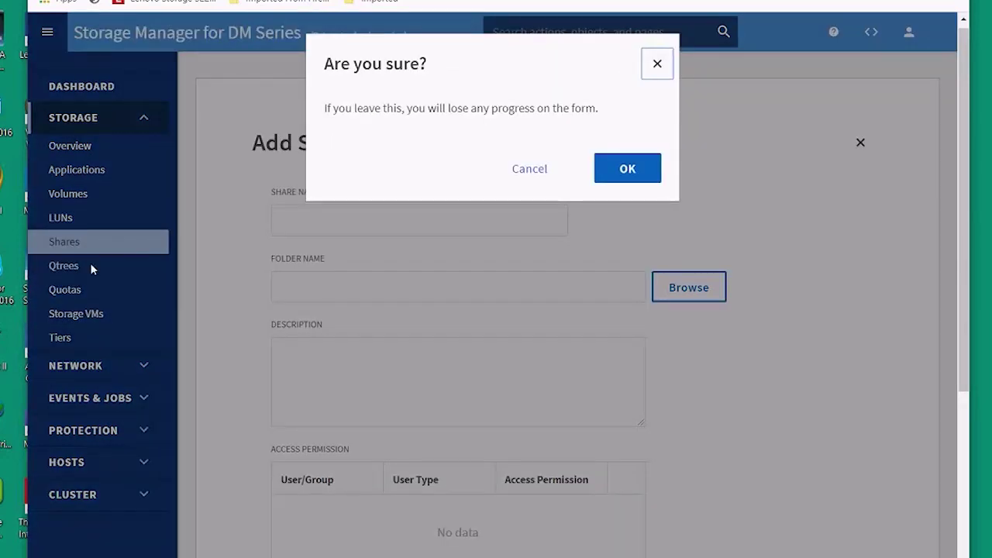
left_click(629, 171)
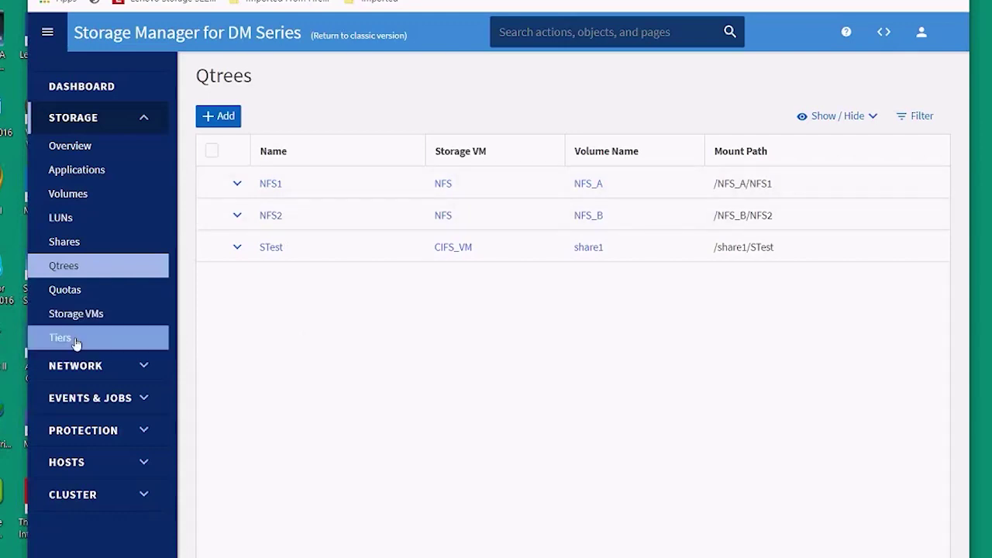
- Examine the network overview, going through all broadcast domains and the full list of network interfaces
left_click(140, 117)
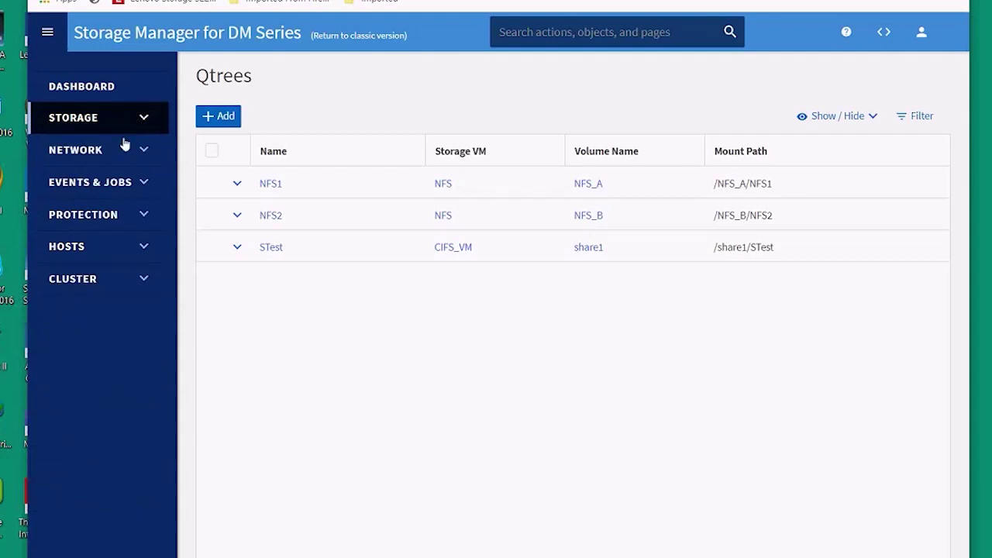
left_click(122, 147)
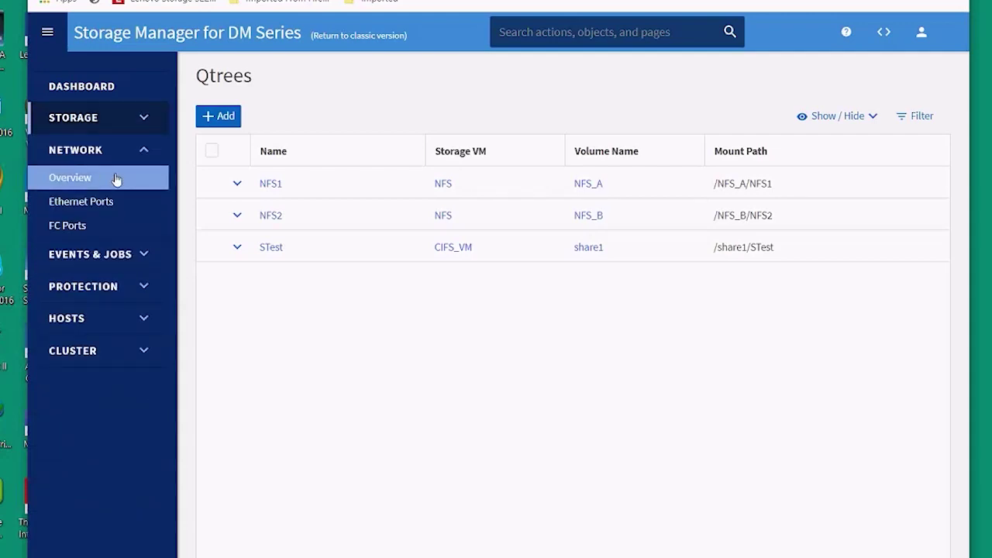
left_click(114, 179)
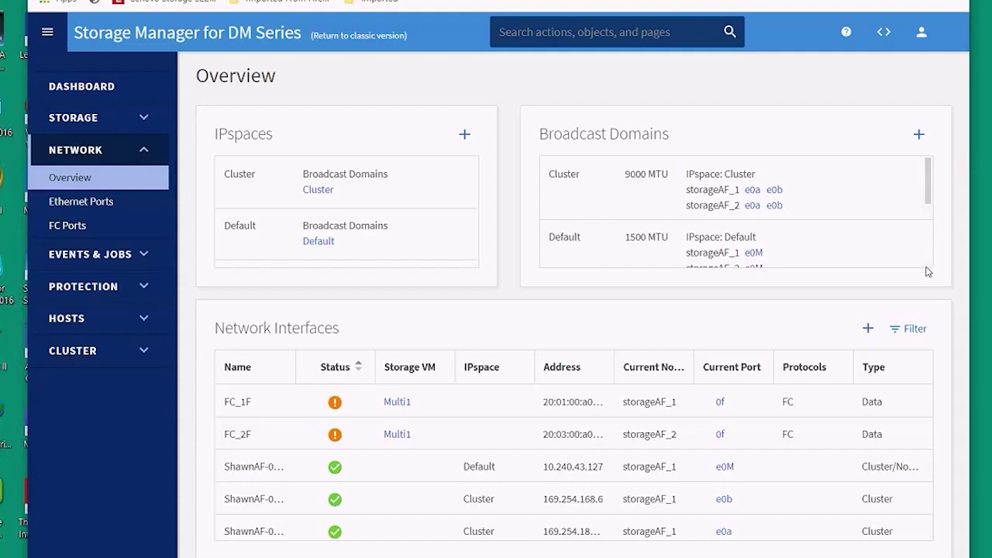
scroll(926, 262, "down", 5)
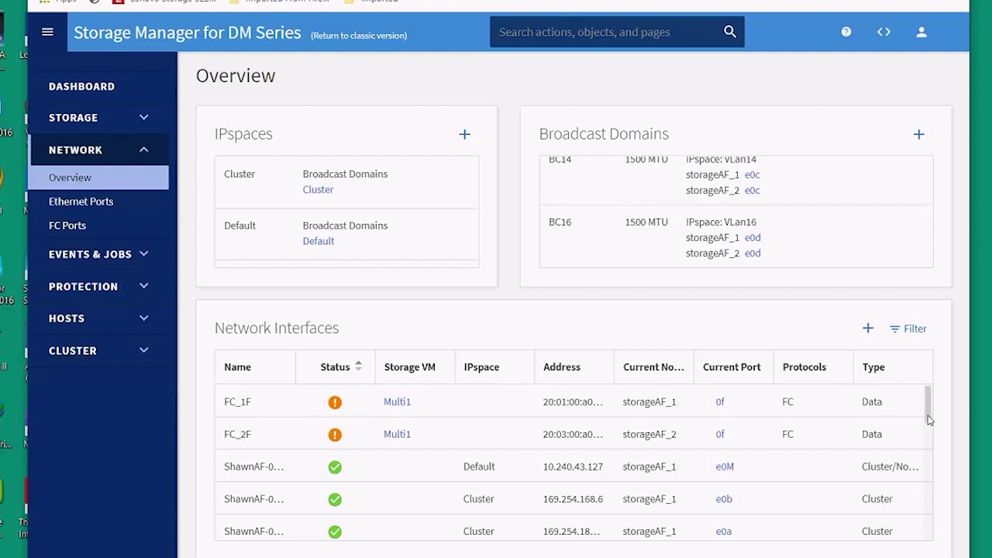
left_click_drag(929, 419, 930, 460)
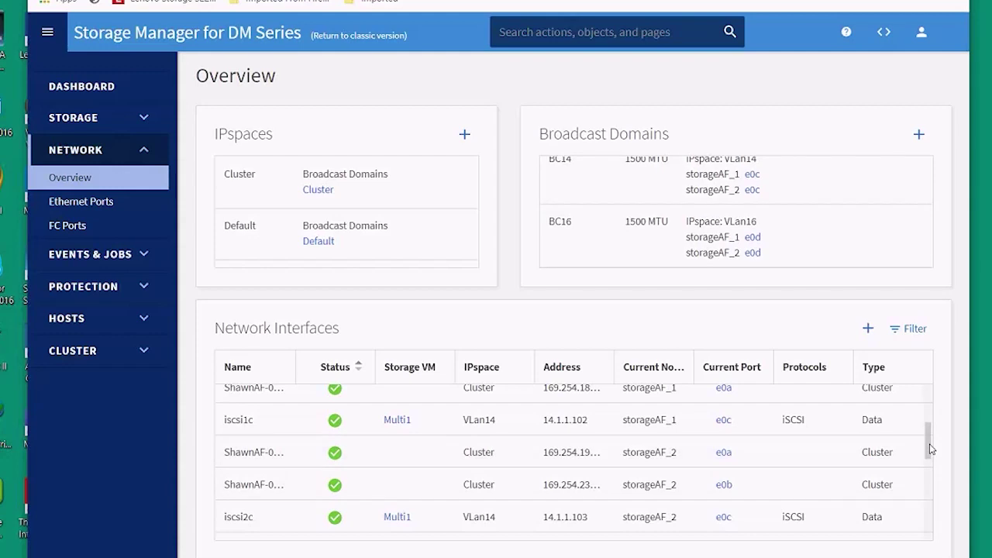
left_click_drag(929, 459, 917, 509)
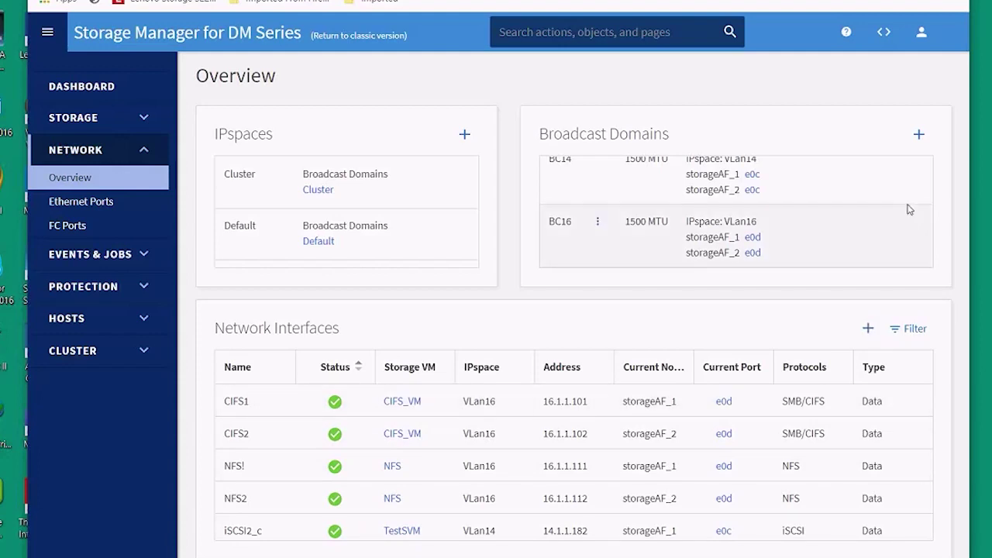
- View the form for adding a broadcast domain and cancel it
left_click(920, 135)
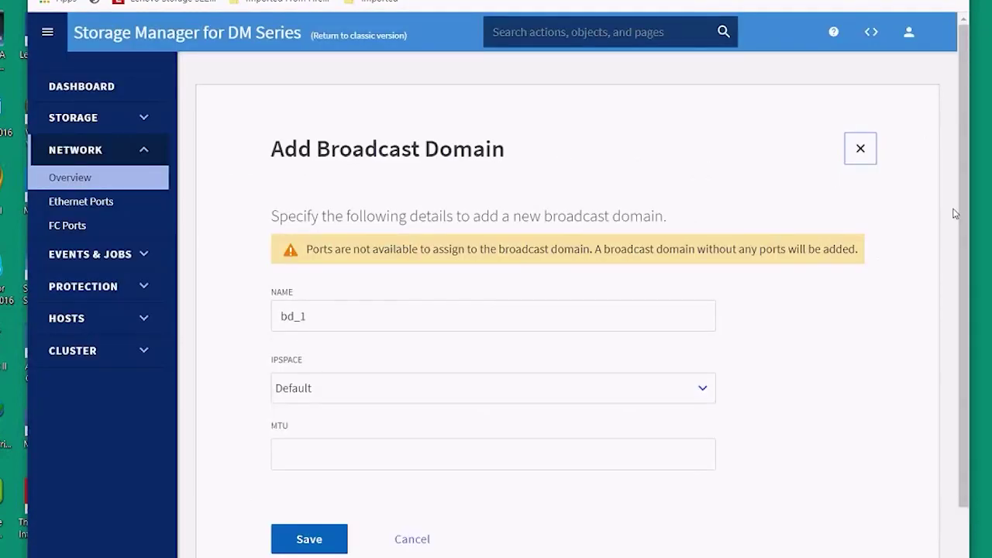
left_click_drag(962, 213, 962, 337)
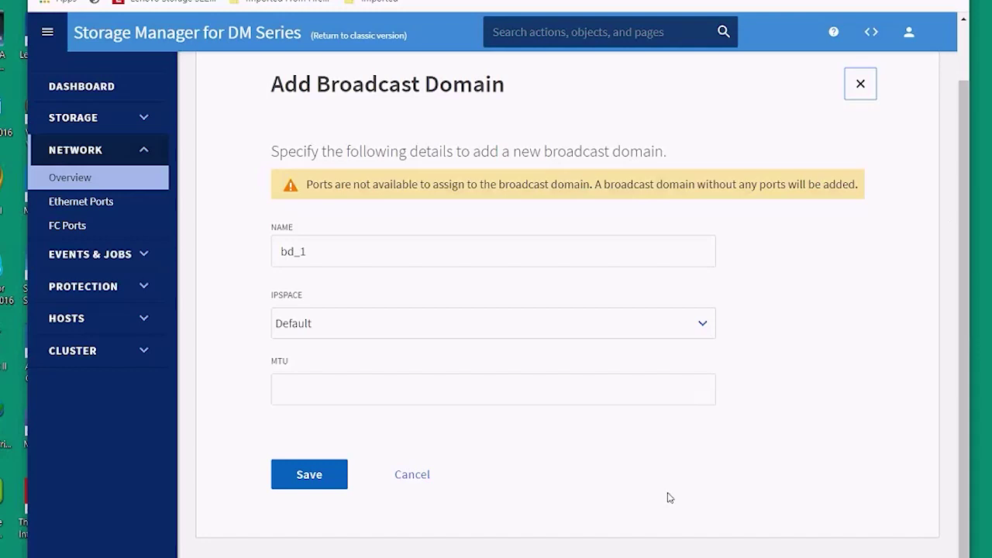
left_click(404, 476)
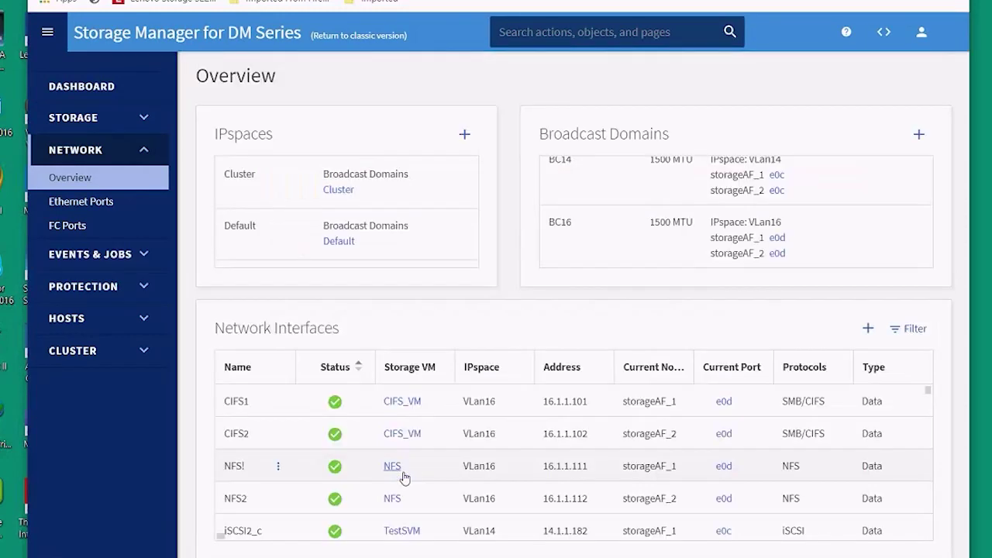
- Examine the options for adding a network interface, from interface role and protocol to IP address and subnet mask, and close the form
left_click(867, 331)
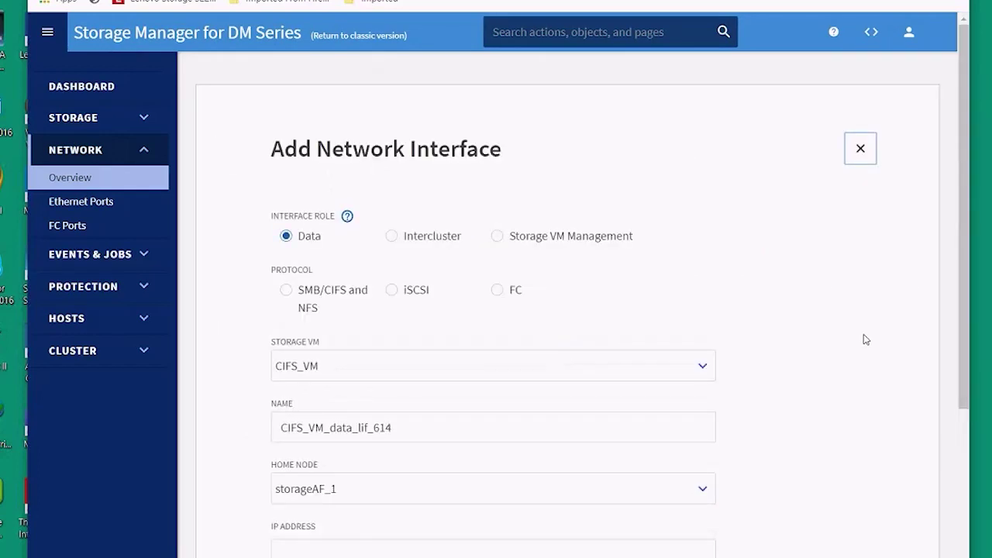
left_click_drag(962, 118, 958, 175)
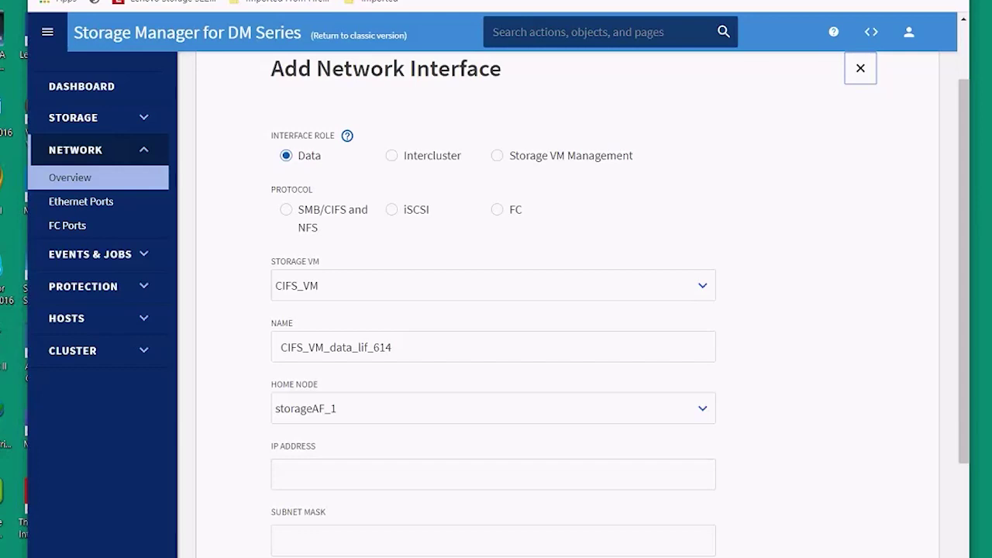
left_click_drag(956, 189, 961, 276)
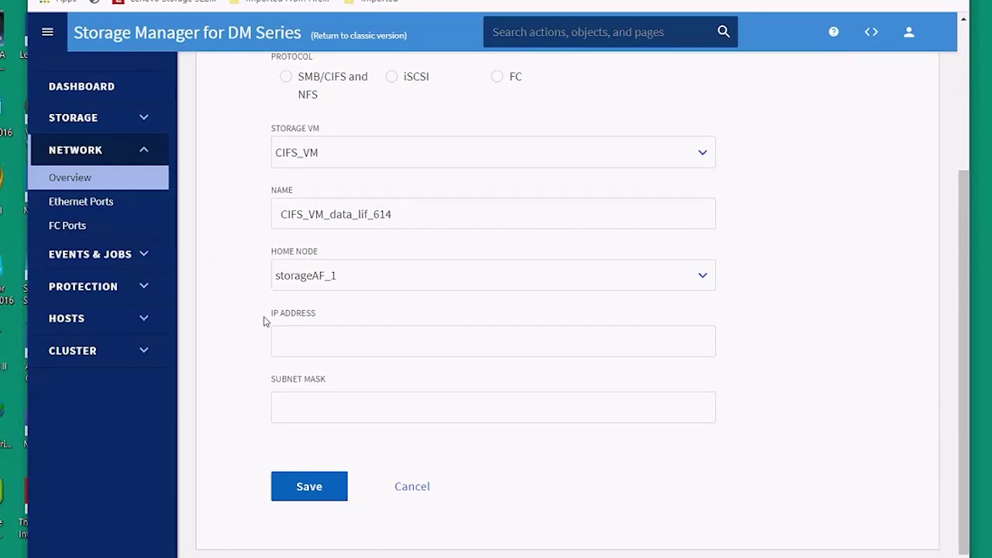
left_click(960, 140)
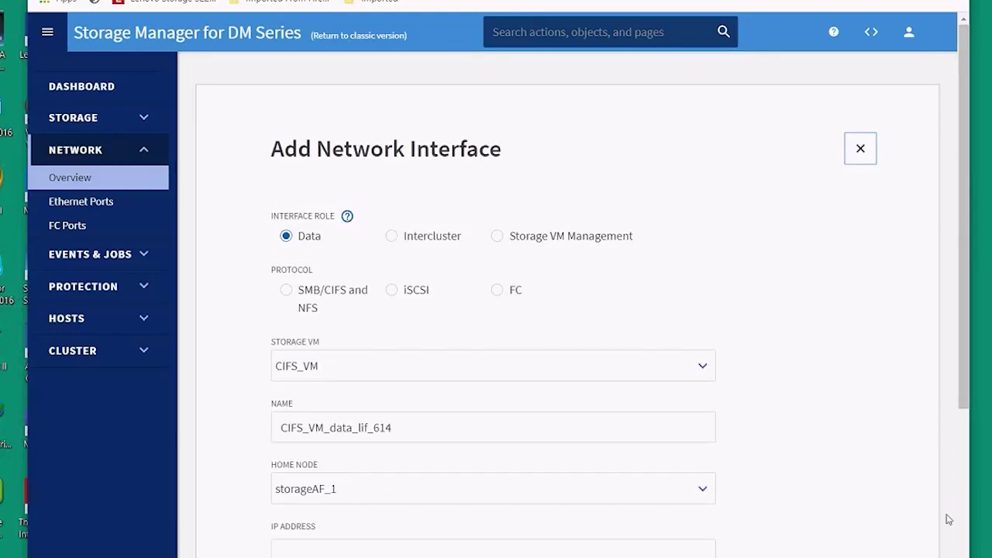
left_click(860, 148)
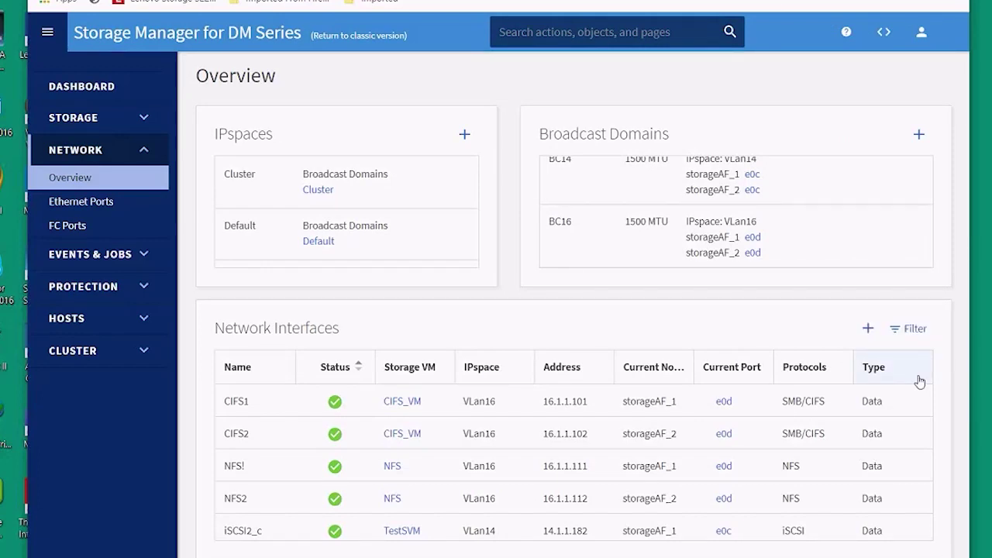
- Start adding a data network interface for SMB/CIFS and NFS on storage VM CIFS_VM with home node storageAF_1
left_click(868, 329)
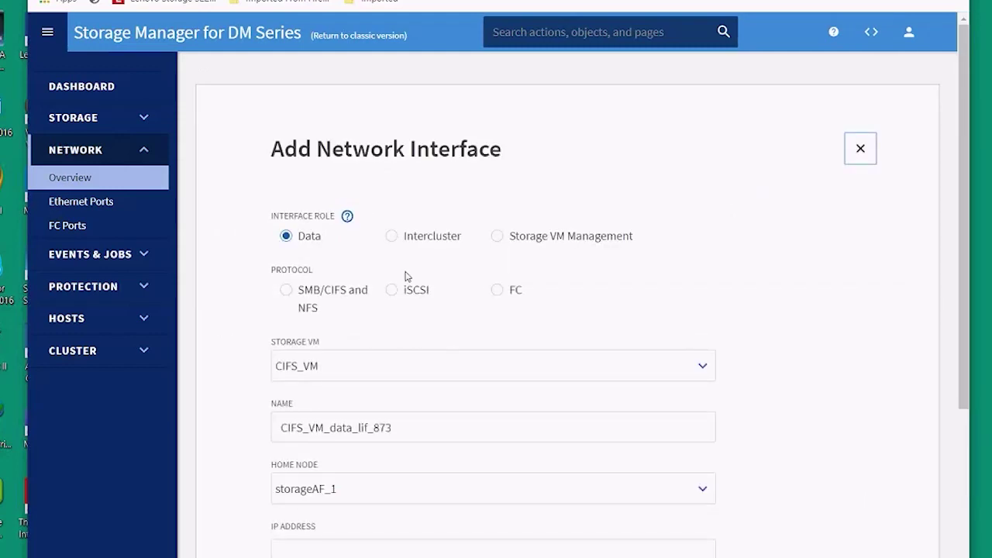
left_click(300, 297)
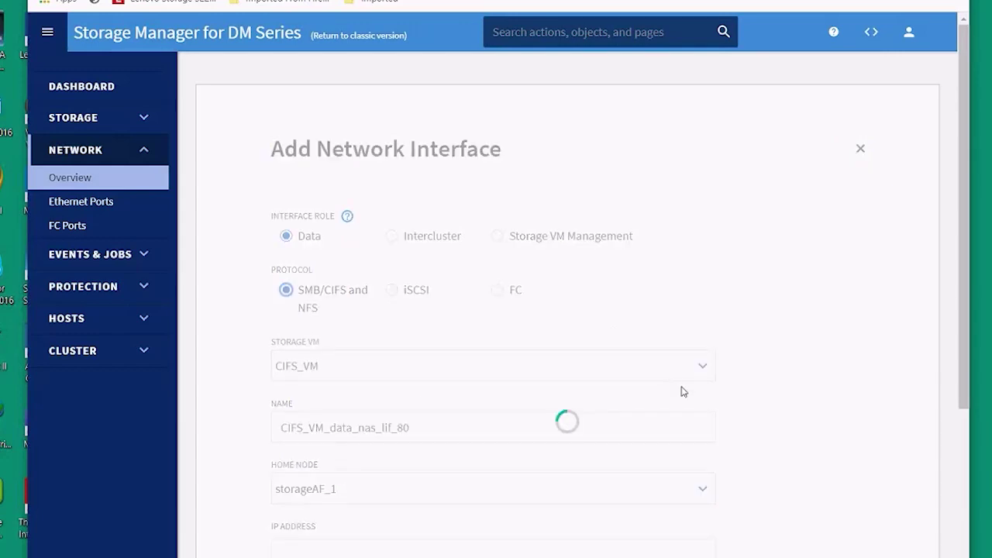
left_click_drag(962, 183, 958, 293)
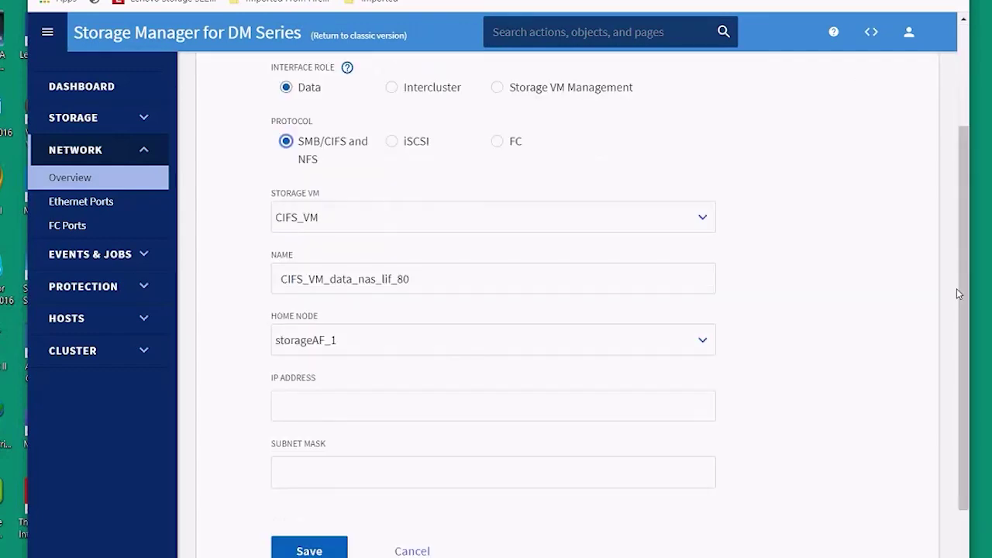
left_click(703, 341)
left_click(326, 361)
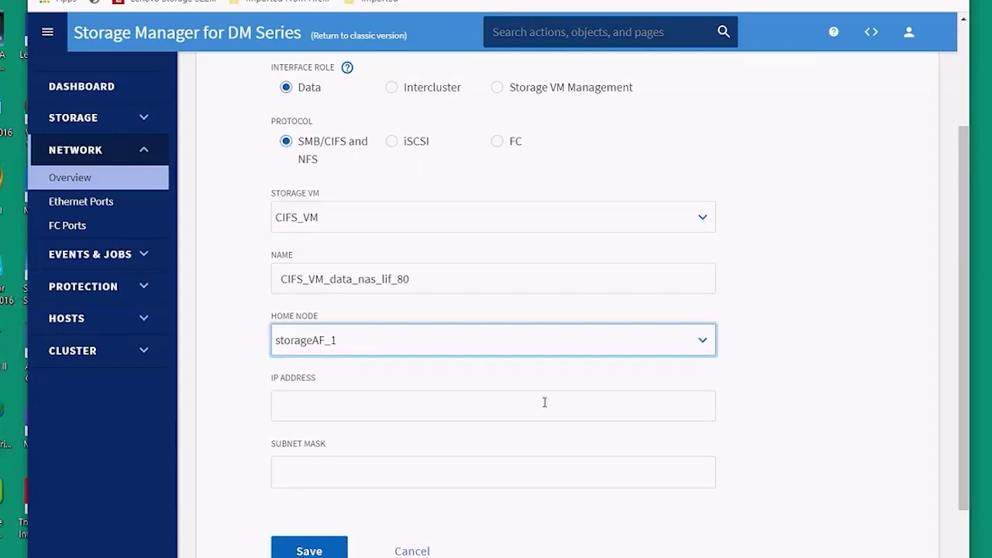
- Give the new network interface the IP address 16.1.1.162 and subnet mask 255.255.255.0
left_click(495, 393)
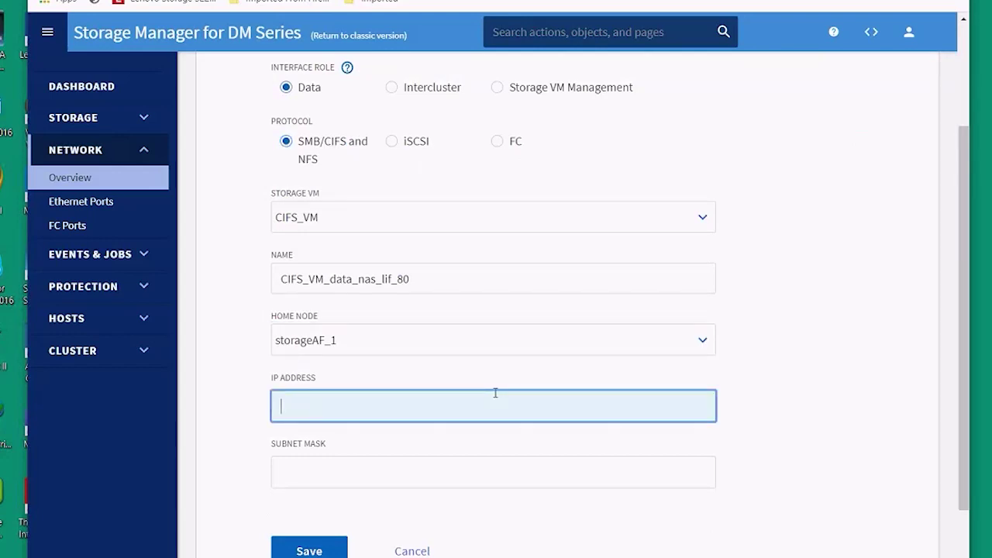
type("16.1.1.162")
key("Tab")
type("16")
key("BackSpace")
key("BackSpace")
type("25")
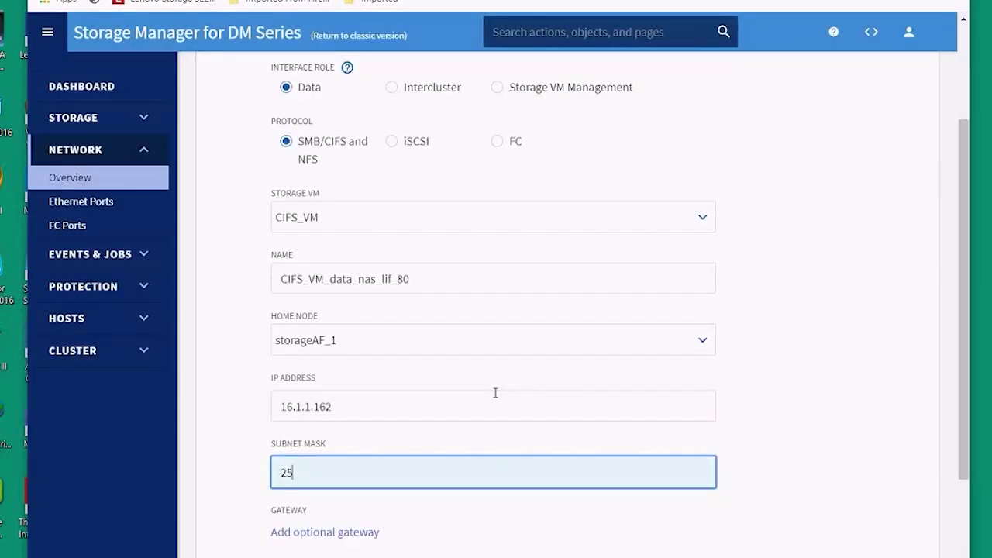
type("5.255.255.0")
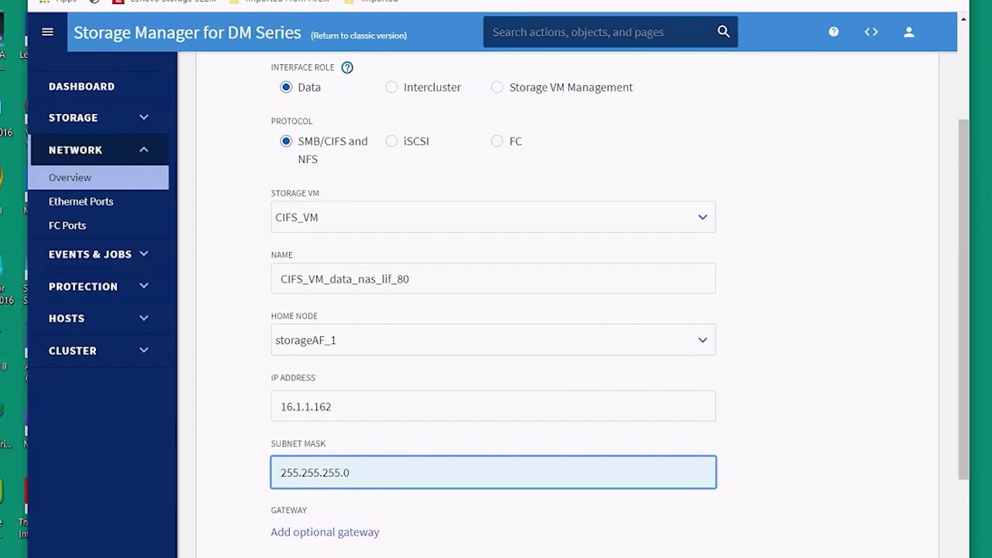
- Review the filled-in network interface form and switch its protocol to iSCSI
scroll(961, 203, "down", 3)
scroll(958, 220, "up", 1)
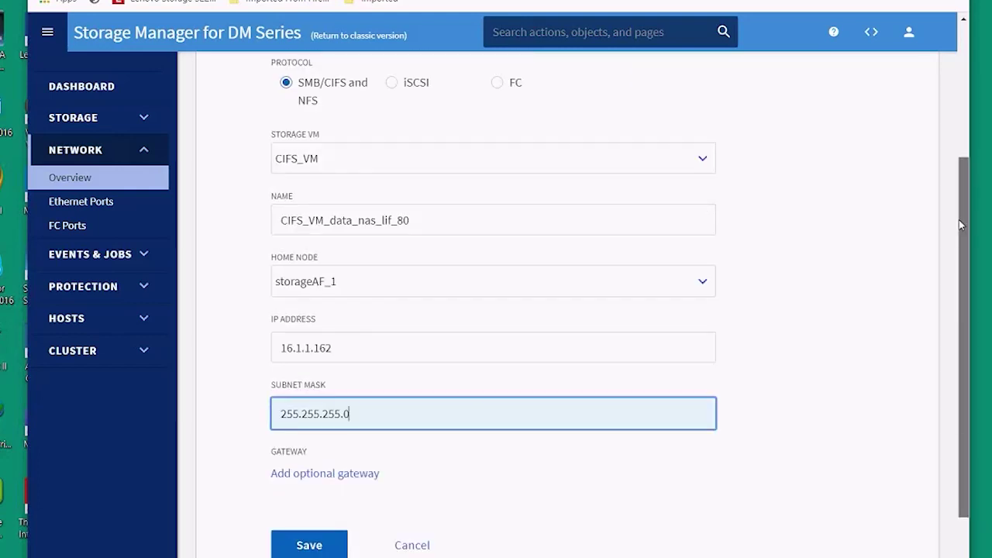
scroll(958, 224, "up", 3)
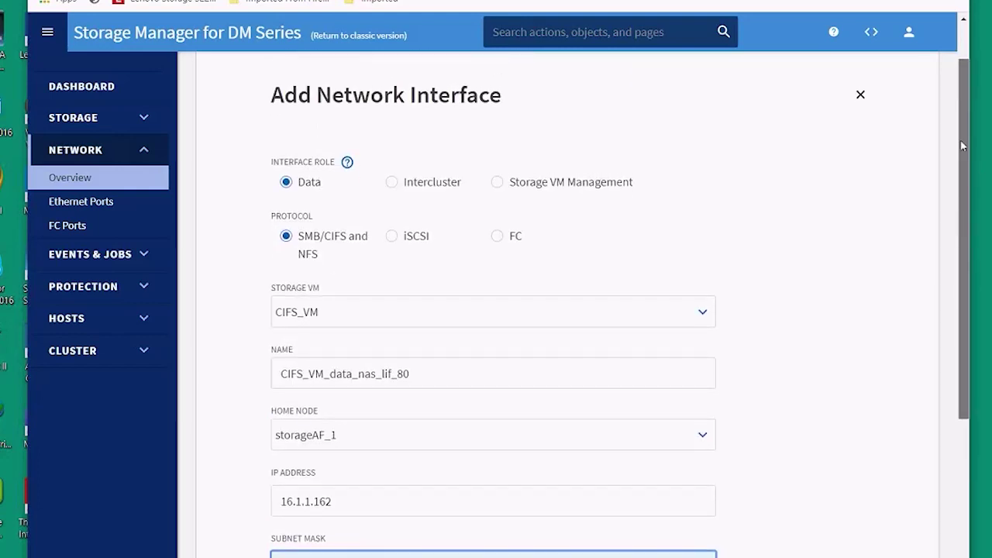
scroll(969, 179, "down", 3)
scroll(958, 192, "up", 2)
mouse_move(958, 192)
left_mouse_down()
mouse_move(951, 131)
mouse_move(947, 207)
left_mouse_up()
scroll(946, 224, "down", 1)
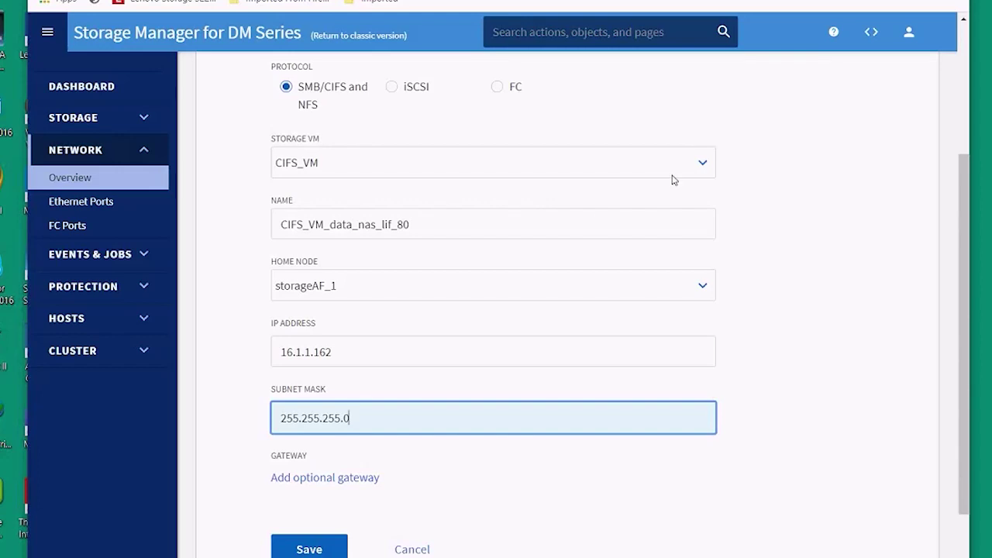
left_click(392, 88)
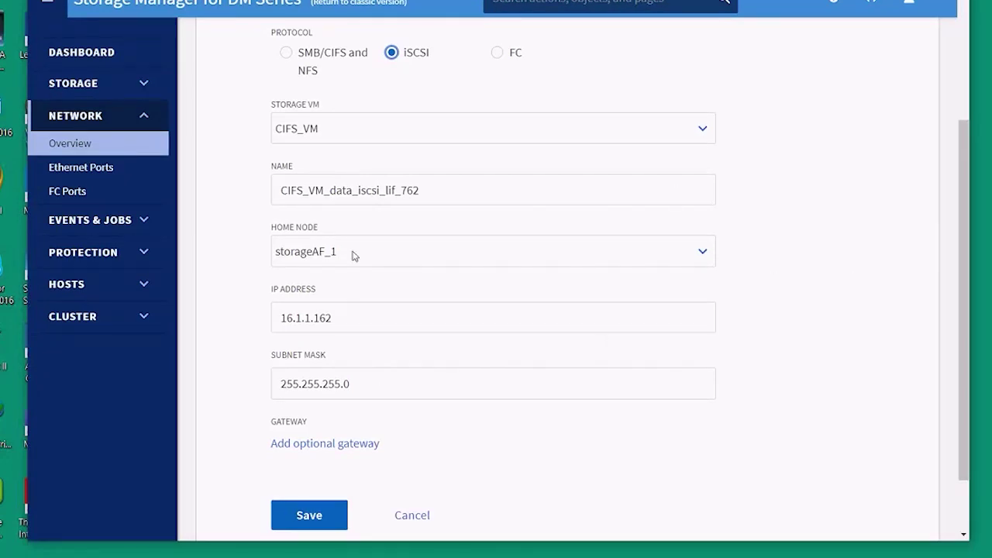
- Abandon the unsaved network interface form for the Ethernet ports and show the port details of node storageAF_1
left_click(87, 167)
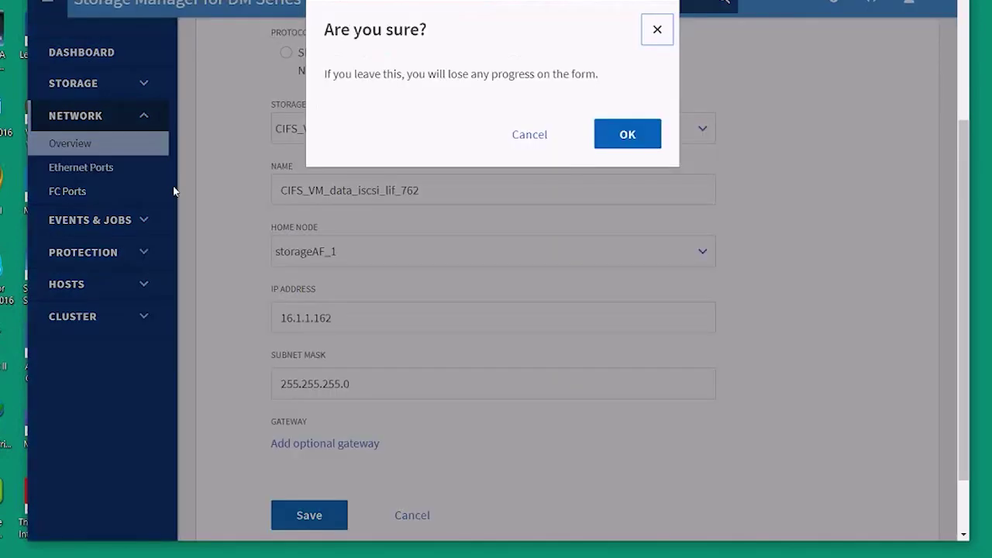
left_click(528, 136)
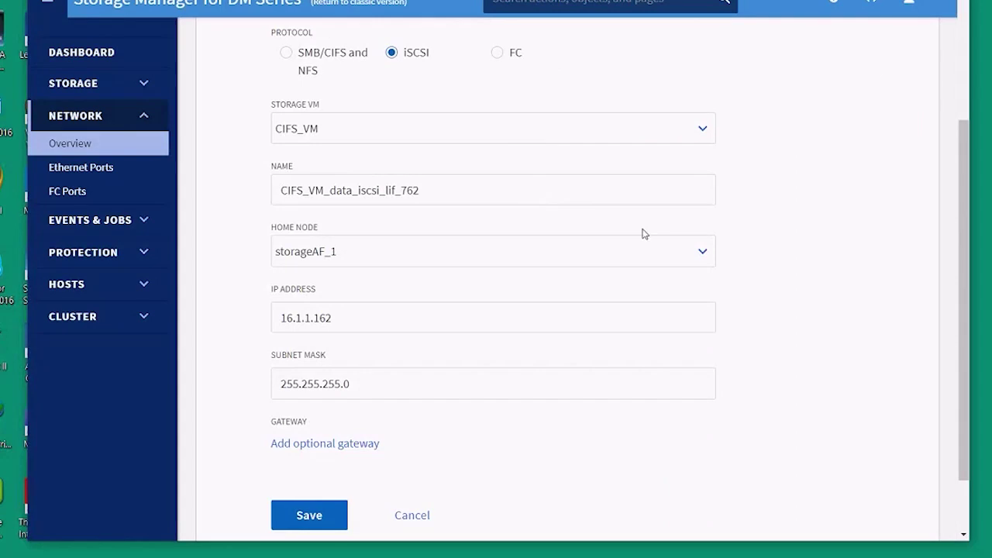
left_click(111, 175)
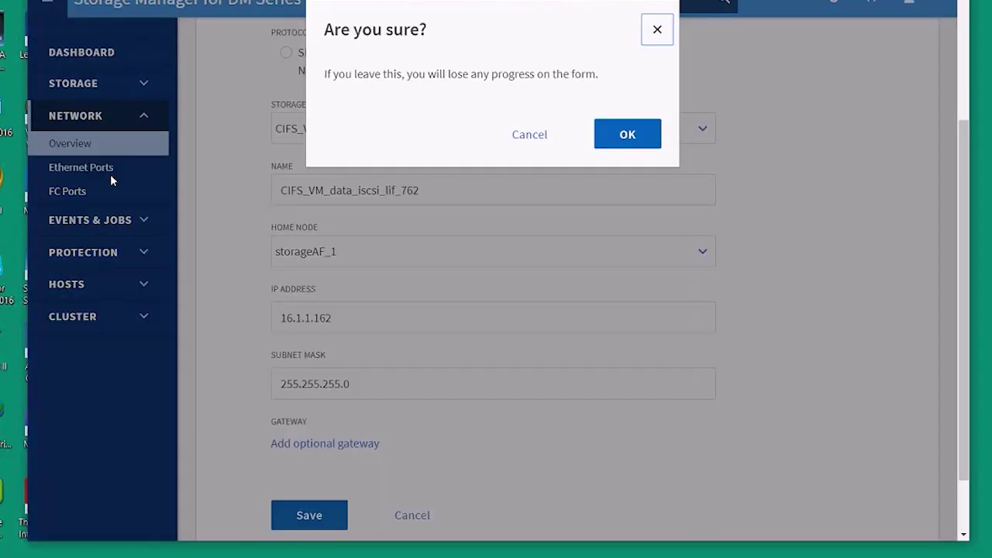
left_click(627, 134)
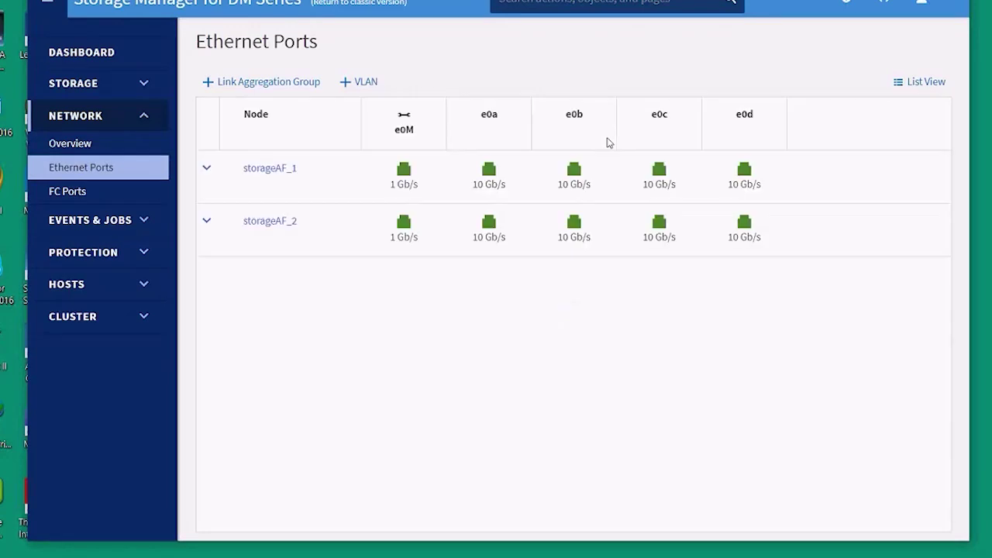
left_click(206, 168)
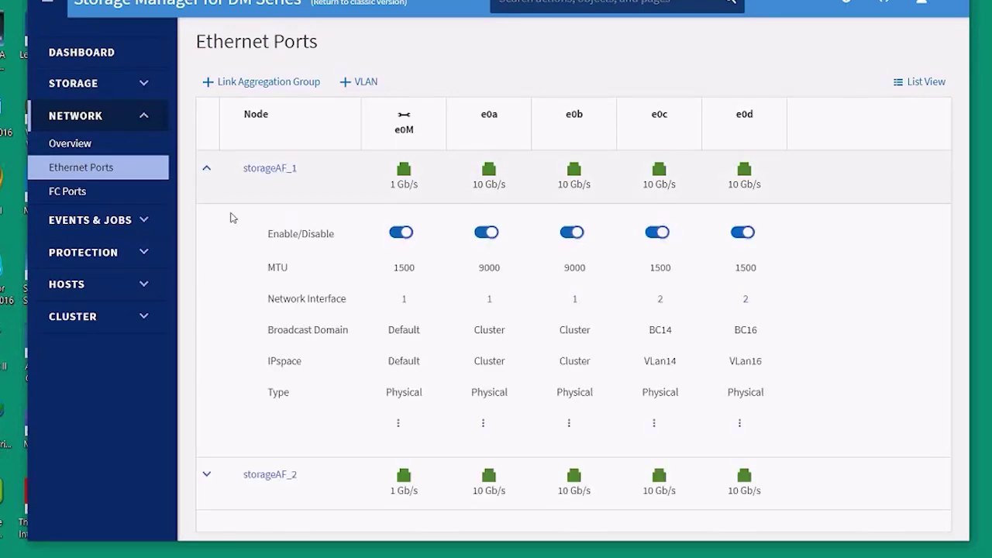
- Find the cluster management interface in the network overview, follow its current port e0M and view storageAF_1's Ethernet port details
left_click(85, 144)
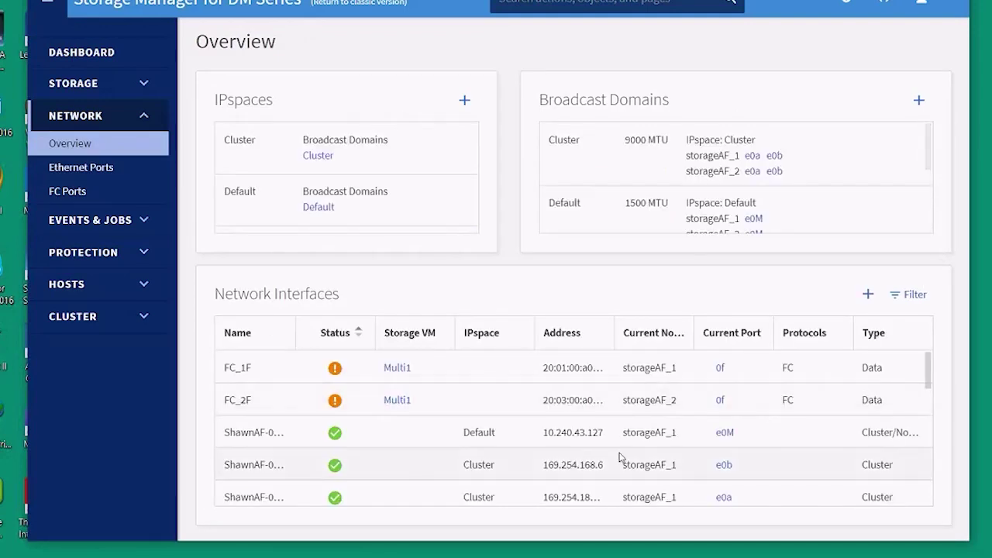
left_click_drag(929, 375, 930, 448)
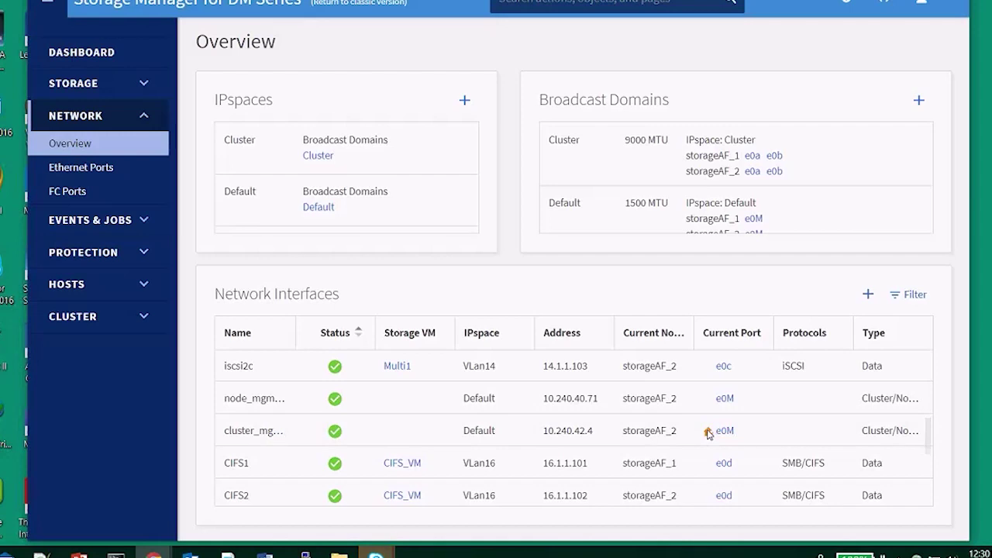
left_click(722, 430)
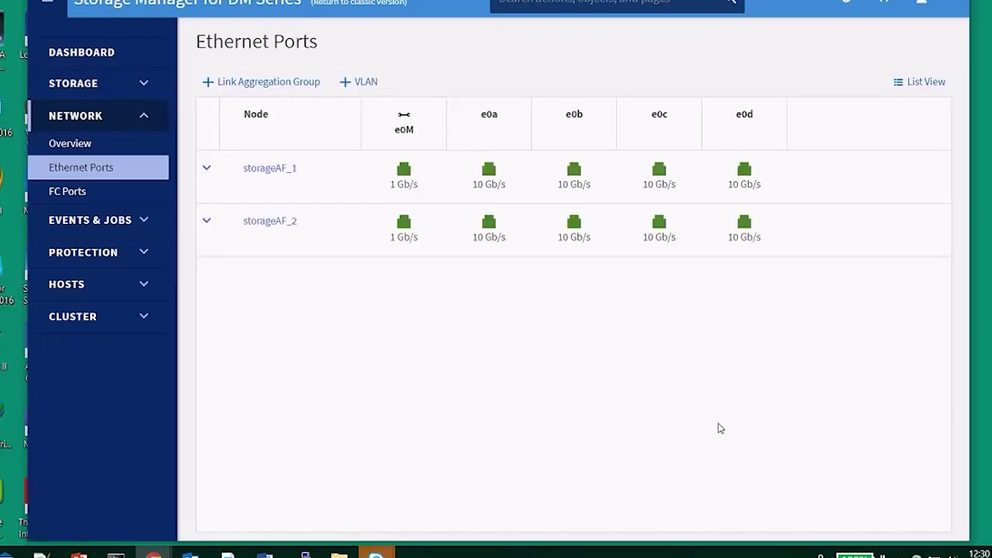
left_click(206, 168)
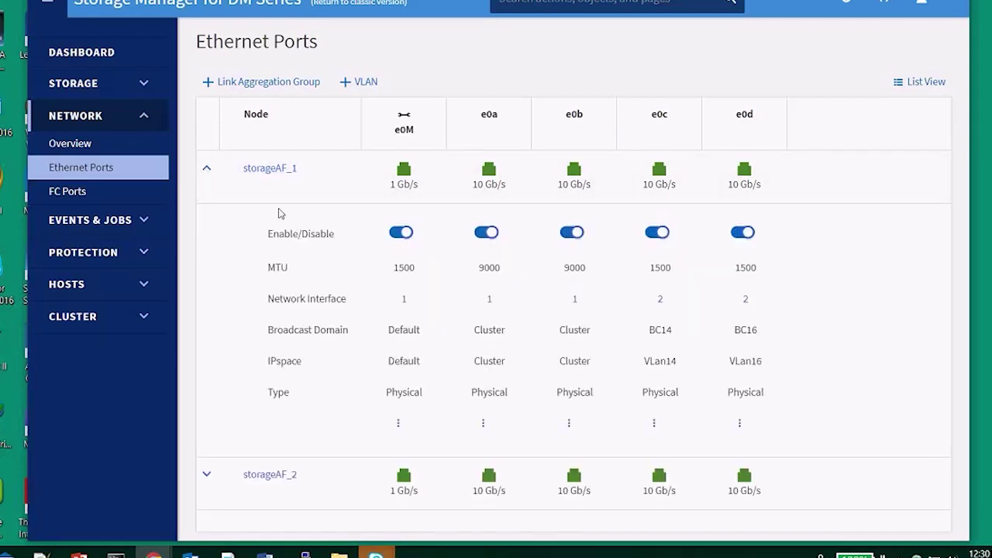
- Revert the cluster management network interface to its original home node and home port from the network overview
left_click(96, 148)
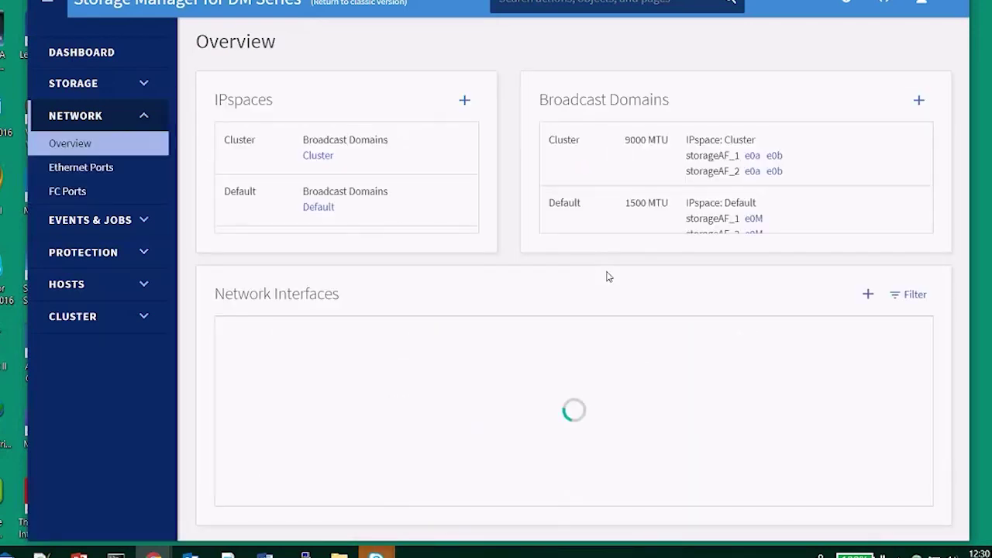
mouse_move(927, 372)
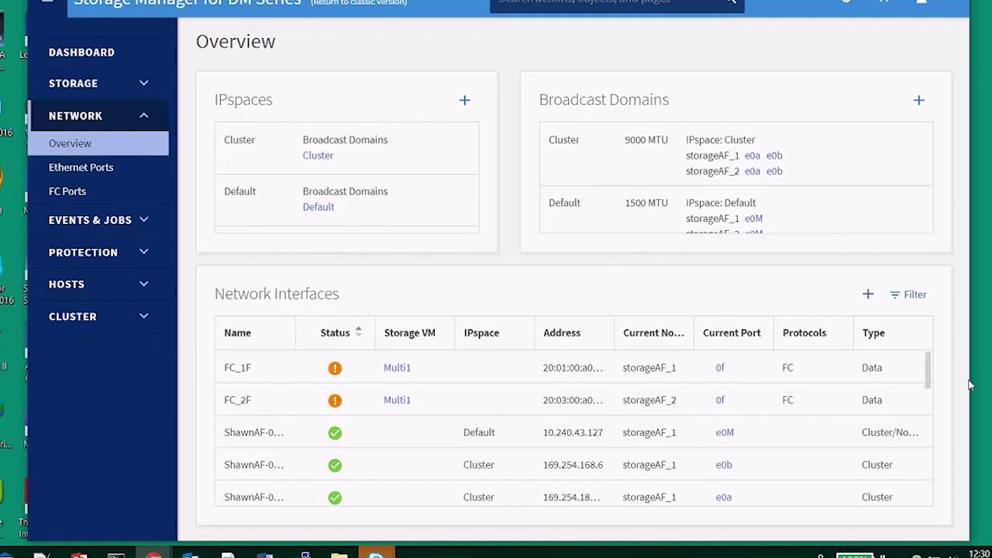
scroll(928, 372, "down", 5)
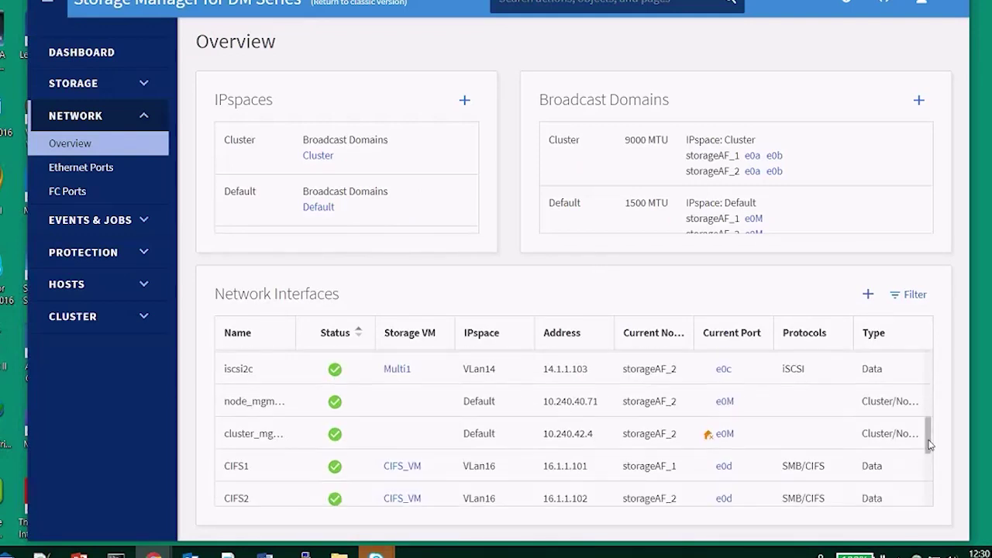
right_click(825, 436)
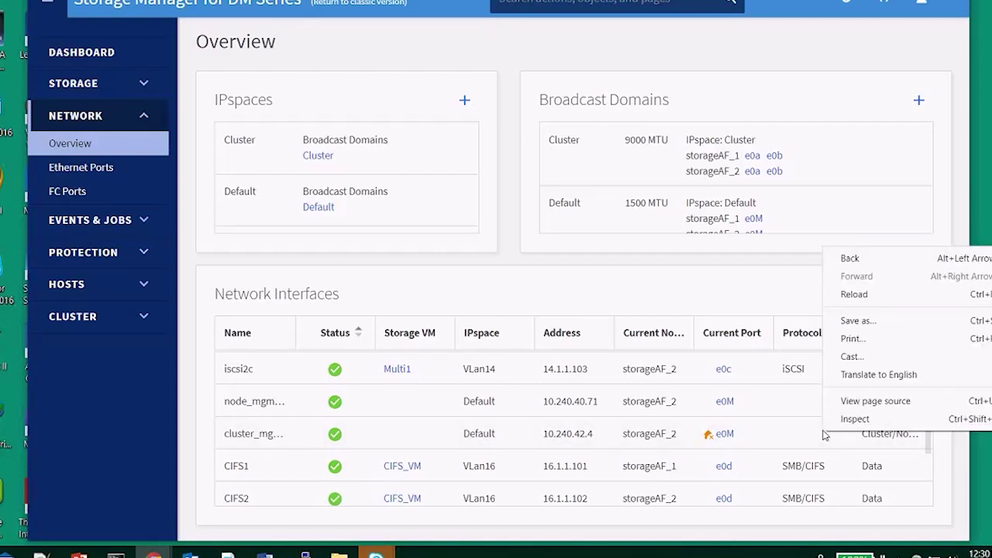
left_click(820, 435)
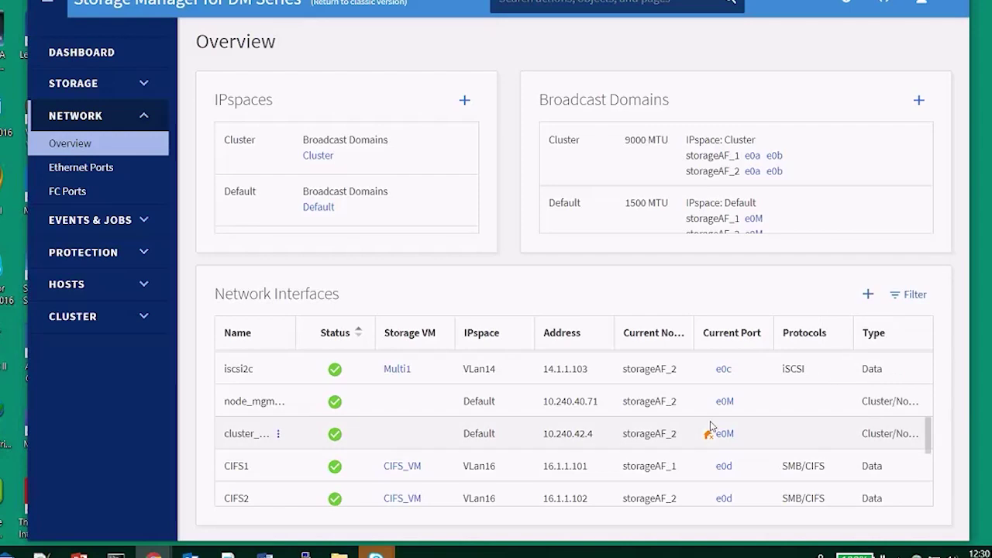
left_click(279, 435)
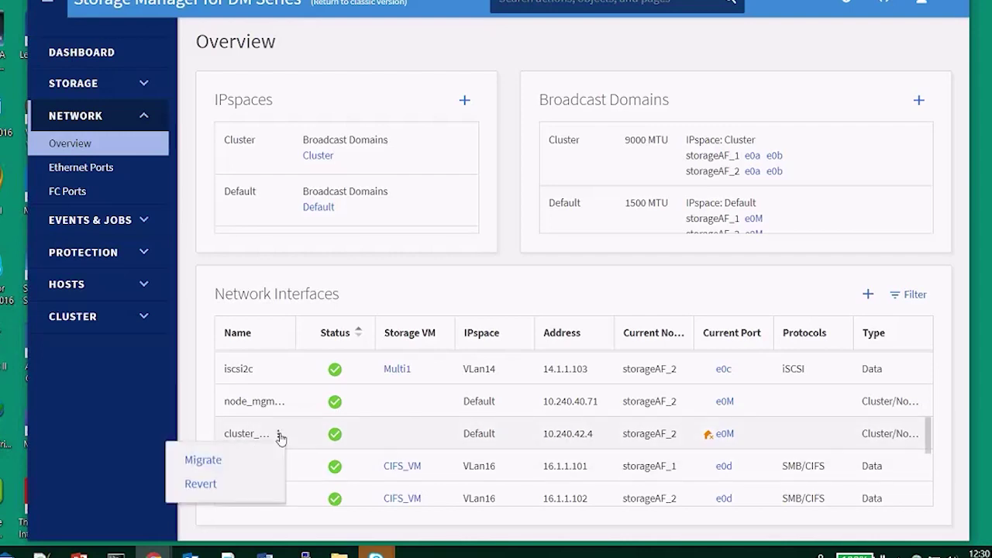
left_click(199, 484)
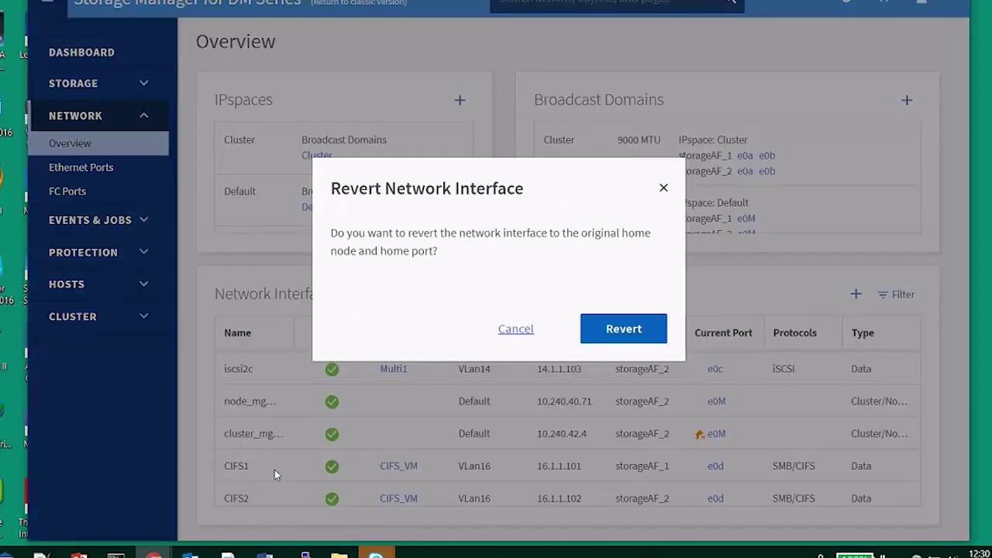
left_click(629, 324)
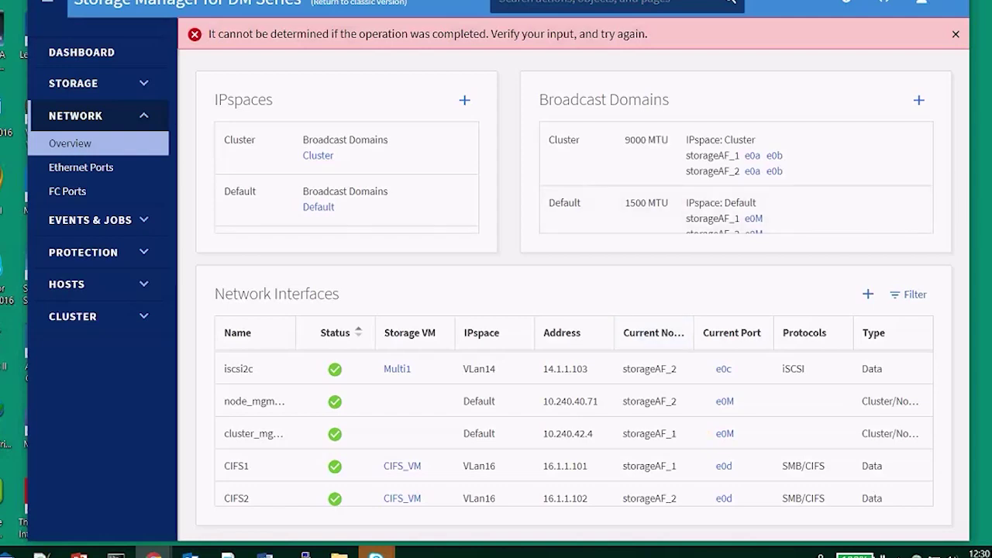
left_click(954, 37)
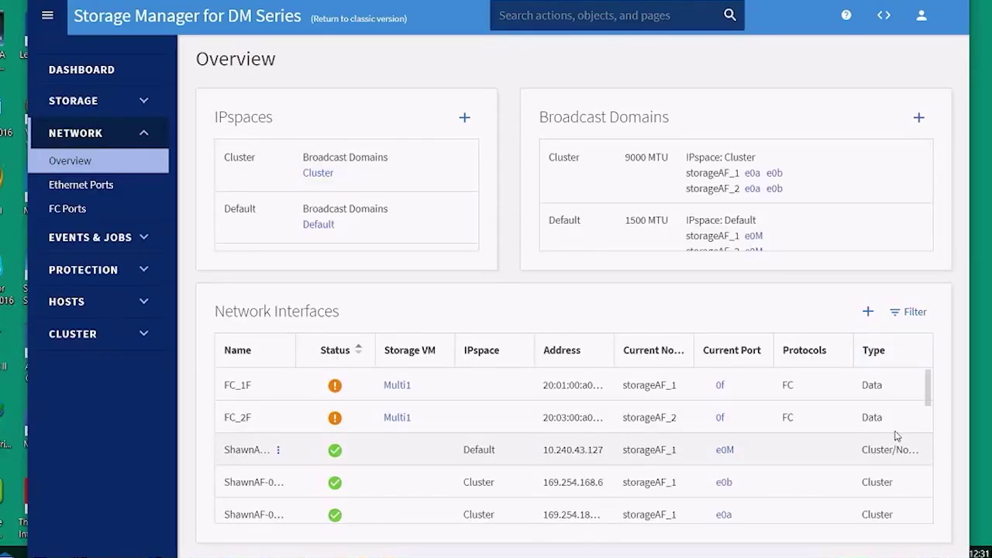
- Examine the full list of network interfaces, checking the cluster management interface's current node and the FC interfaces' status
left_click_drag(924, 387, 920, 458)
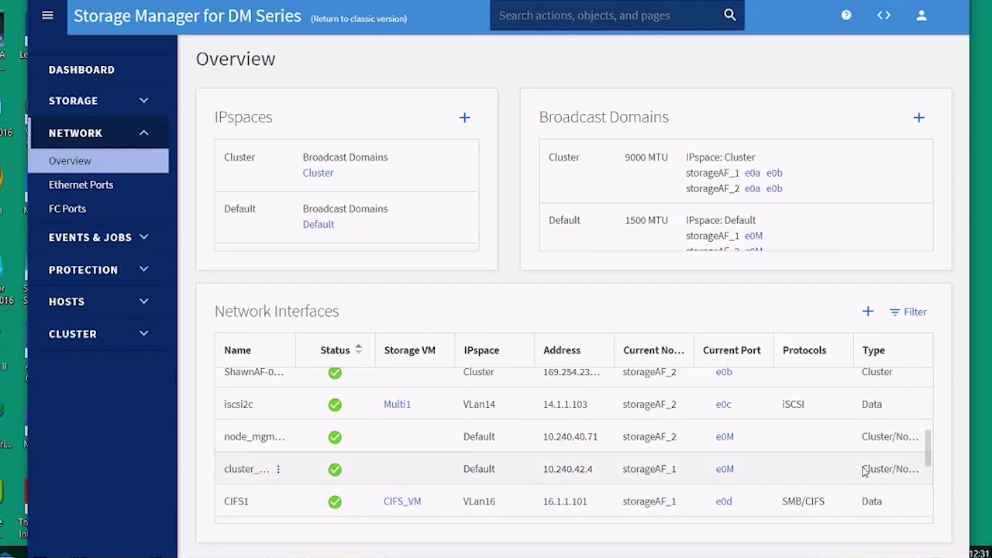
left_click_drag(930, 459, 917, 341)
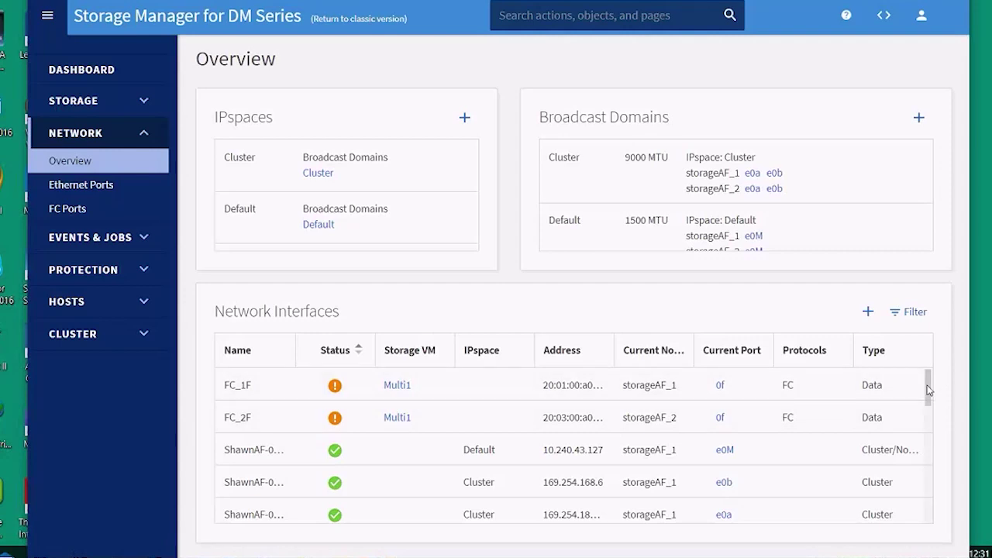
left_click_drag(928, 409, 870, 534)
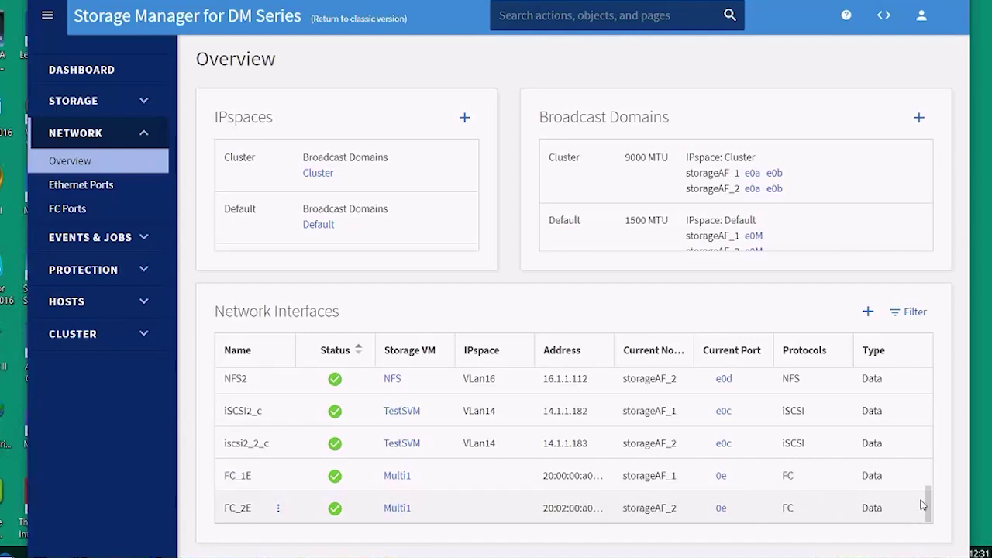
left_click_drag(925, 505, 895, 381)
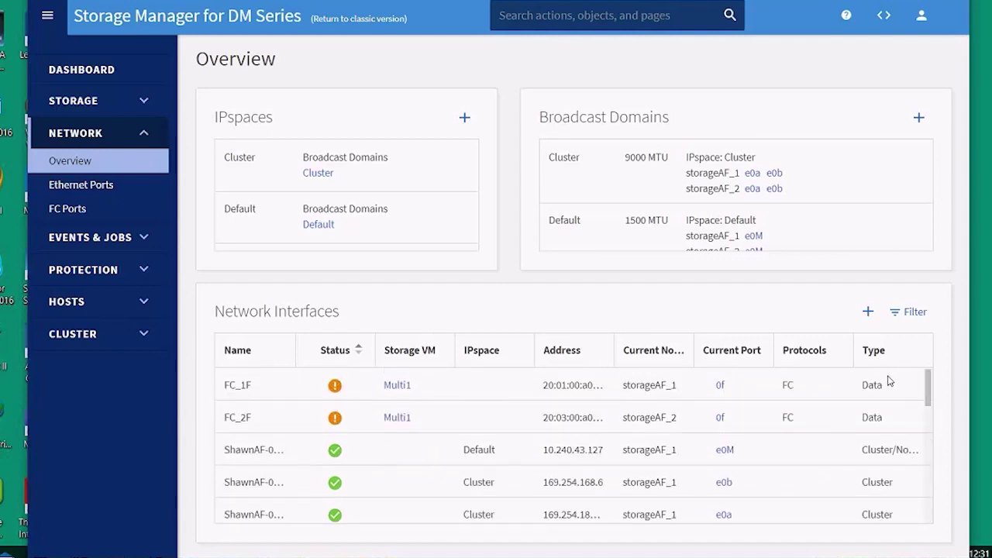
- View the FC ports and show the port details of node storageAF_1
left_click(121, 211)
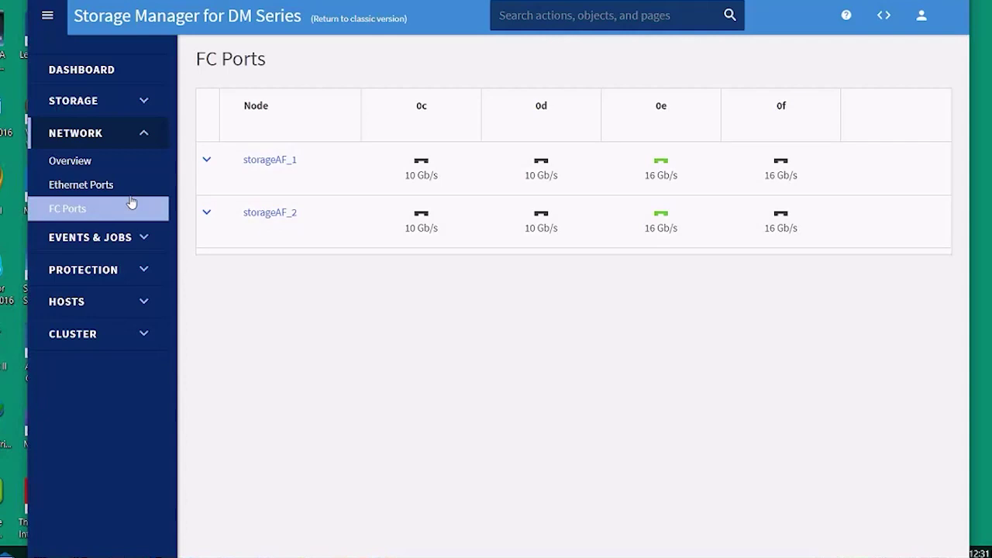
left_click(206, 159)
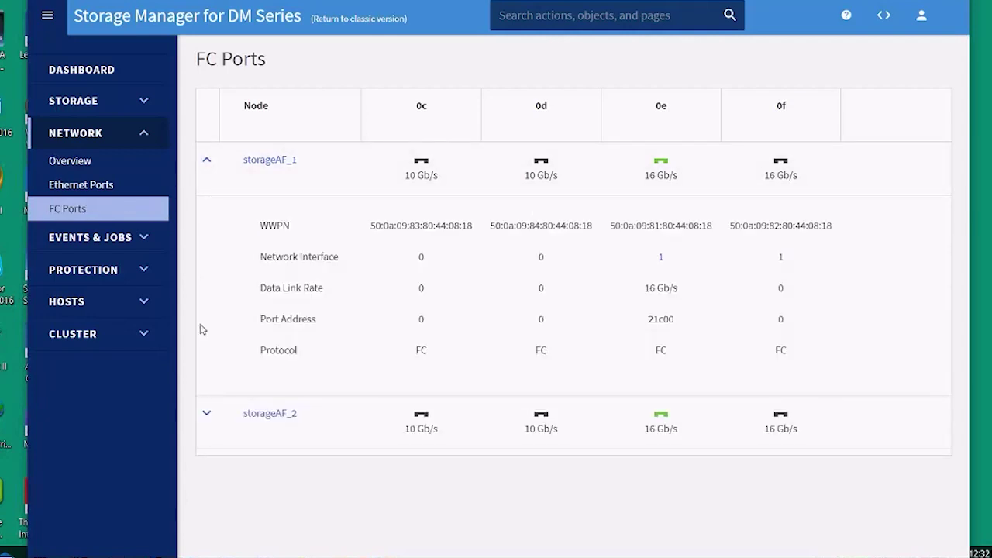
- View the Ethernet ports and check the port details of node storageAF_1, collapsing them when done
left_click(93, 187)
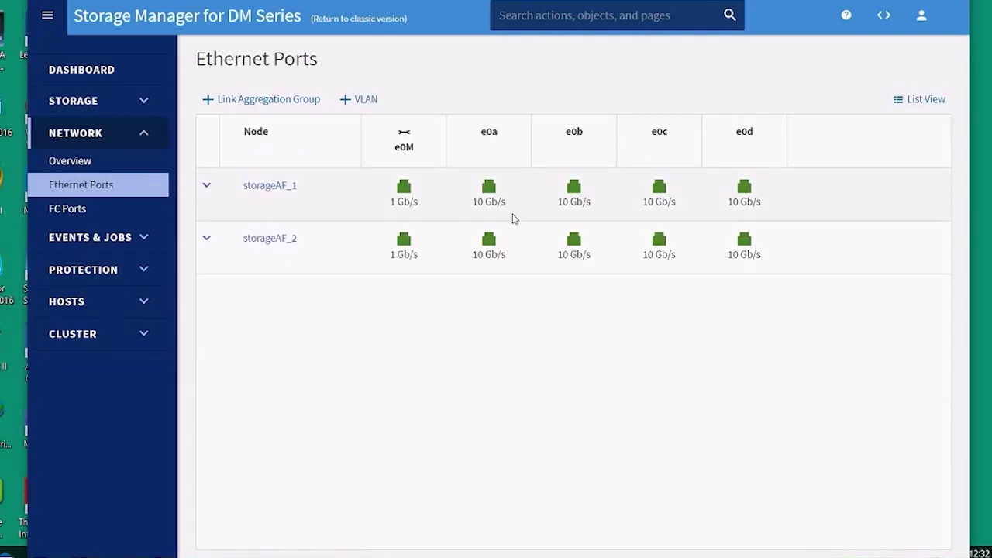
left_click(207, 188)
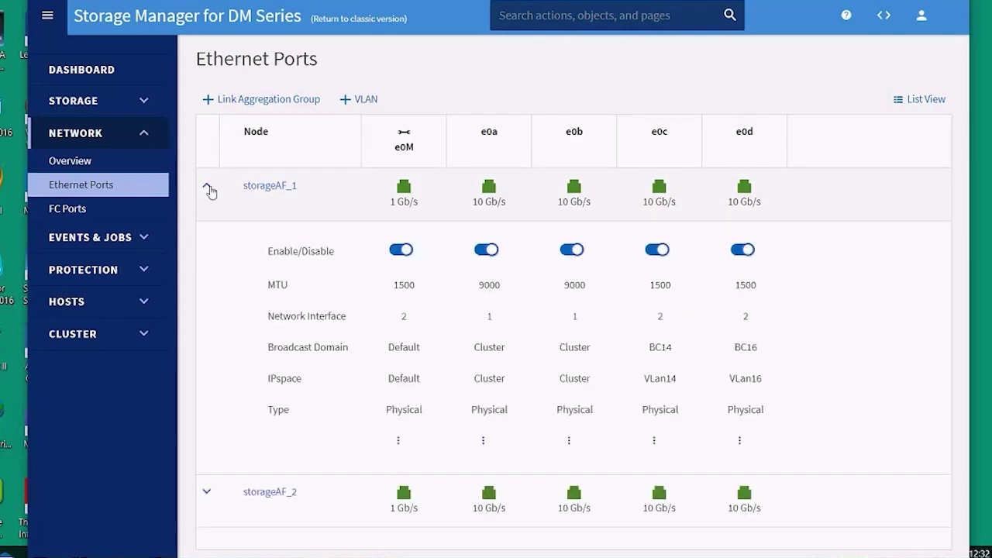
left_click(209, 189)
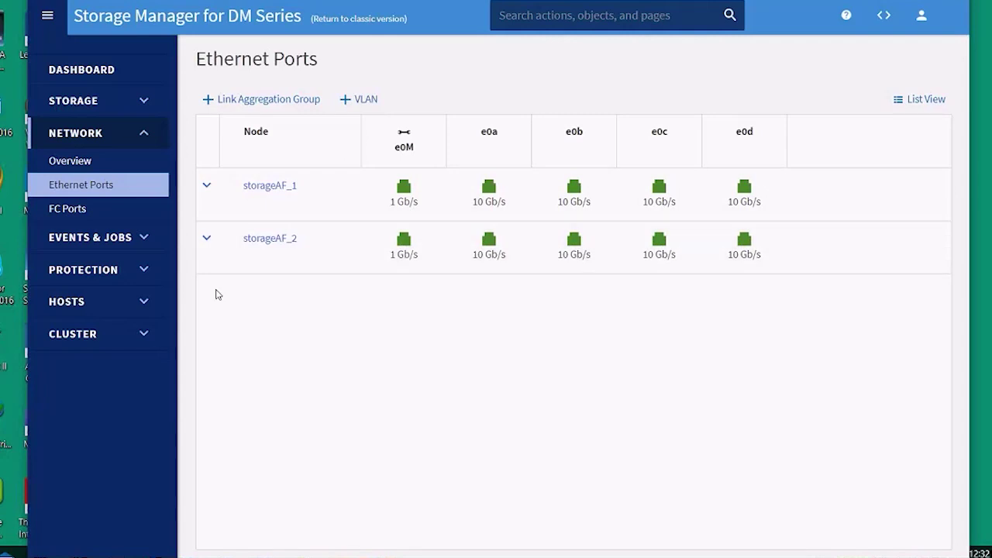
- View the event list and read the description and recommended action of the most recent event
left_click(107, 240)
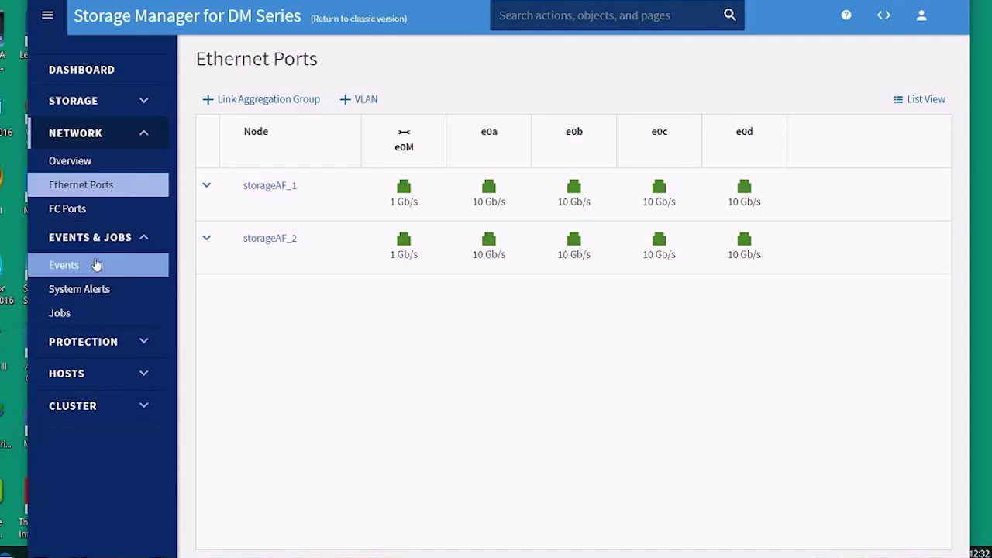
left_click(96, 265)
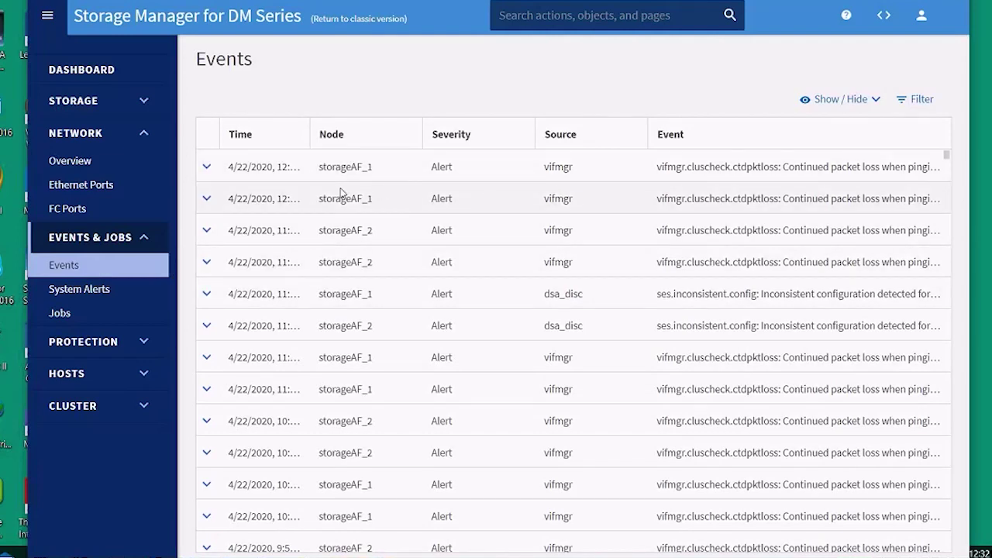
left_click(207, 169)
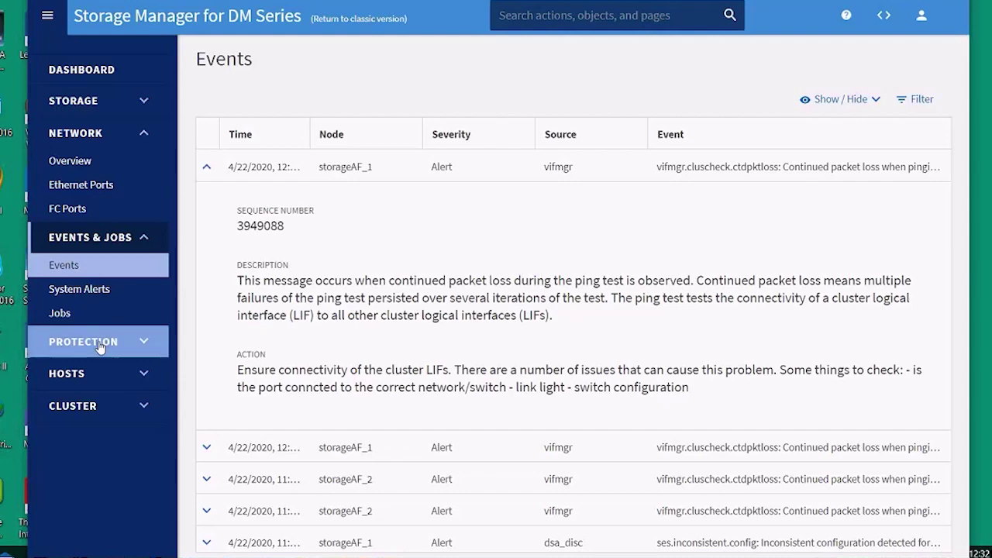
- View the protection overview with its intercluster settings and protected data
left_click(117, 239)
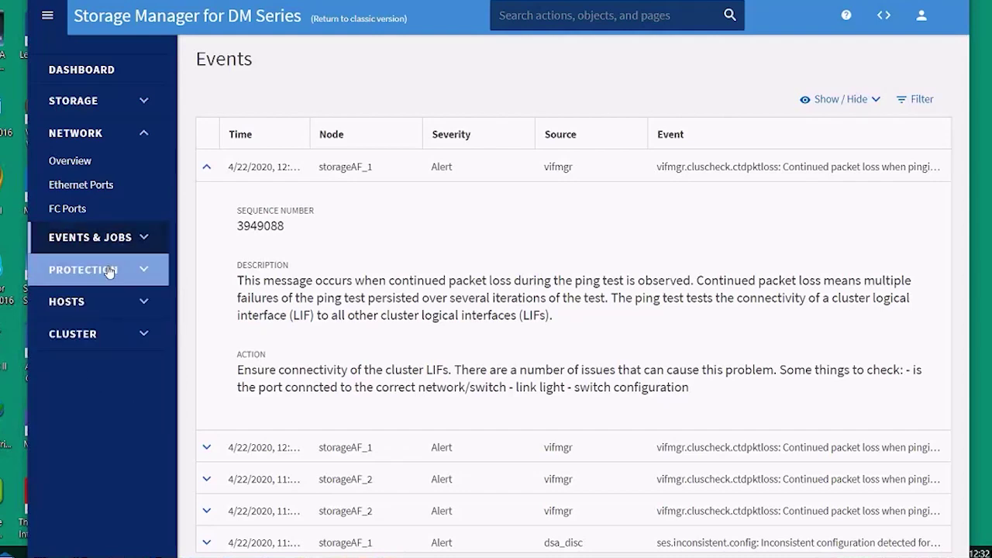
left_click(109, 270)
left_click(89, 300)
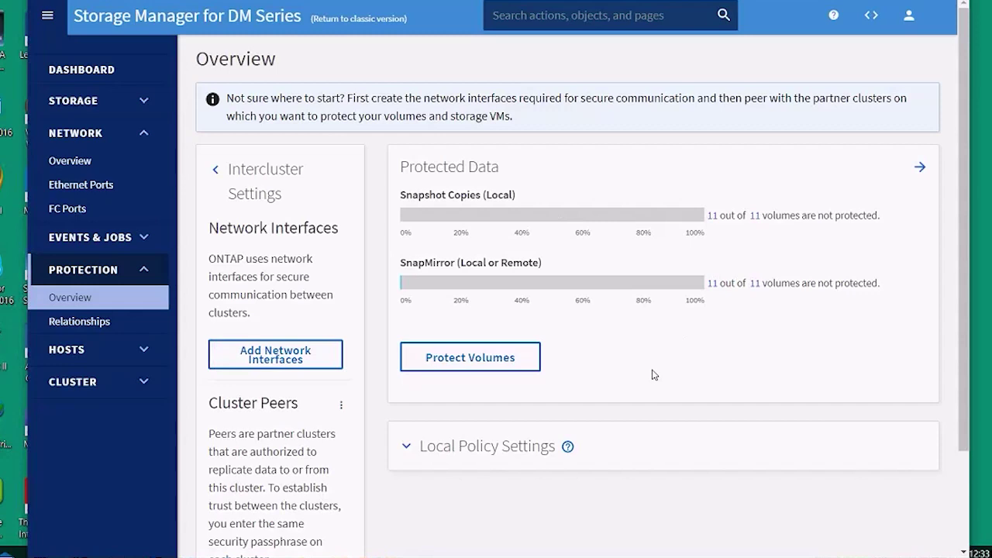
- Try out a new SAN initiator group with storage VM Multi1 and Linux as host operating system, and cancel without saving
left_click(114, 346)
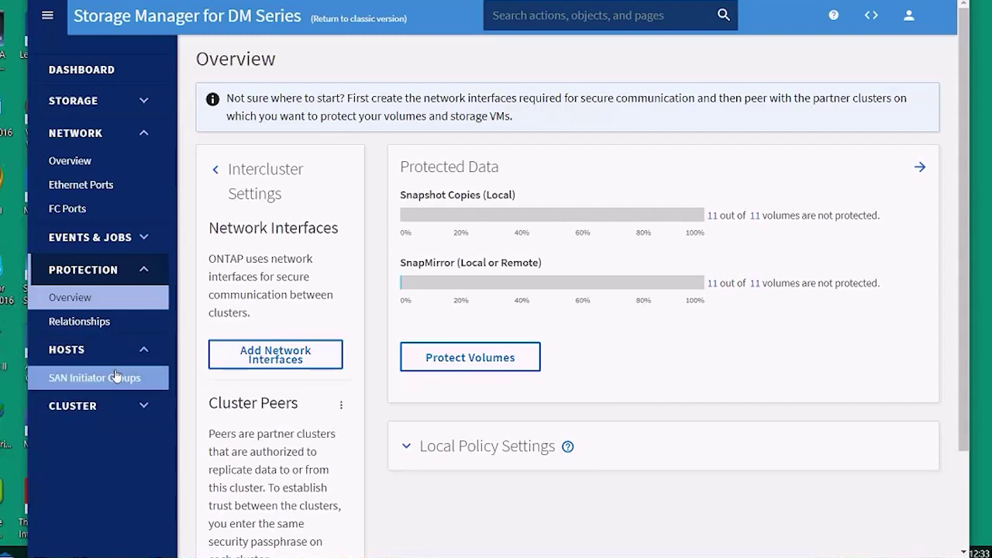
left_click(115, 376)
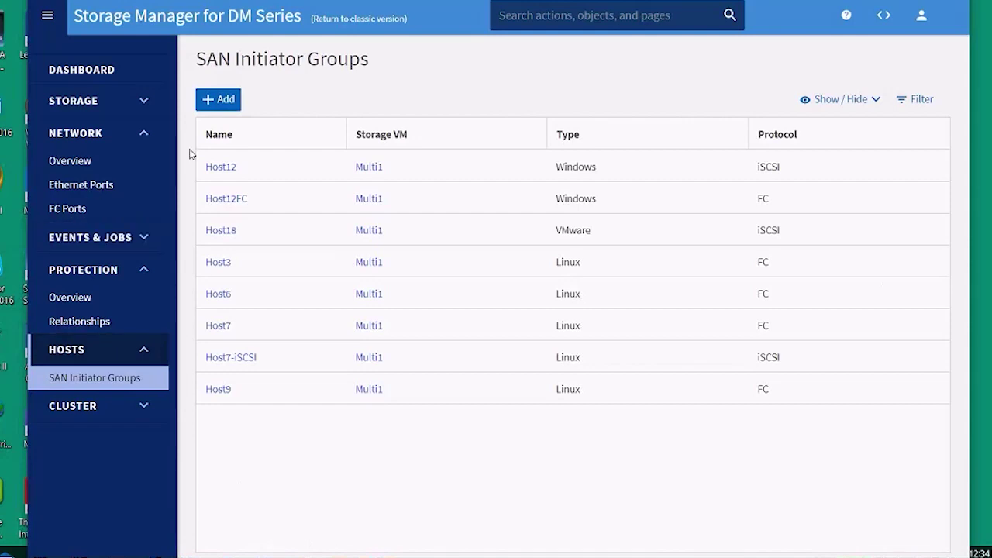
left_click(218, 99)
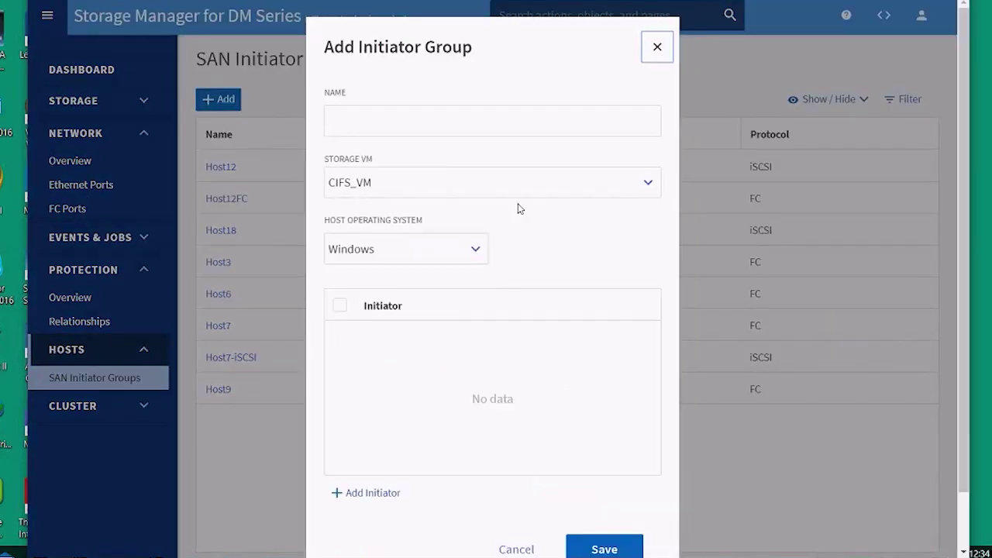
left_click(647, 184)
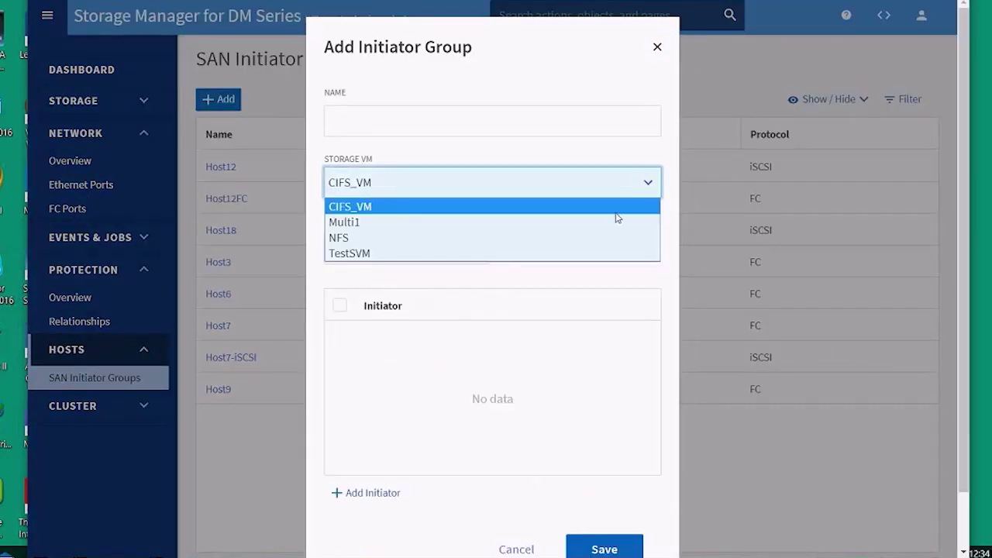
left_click(616, 219)
left_click(474, 257)
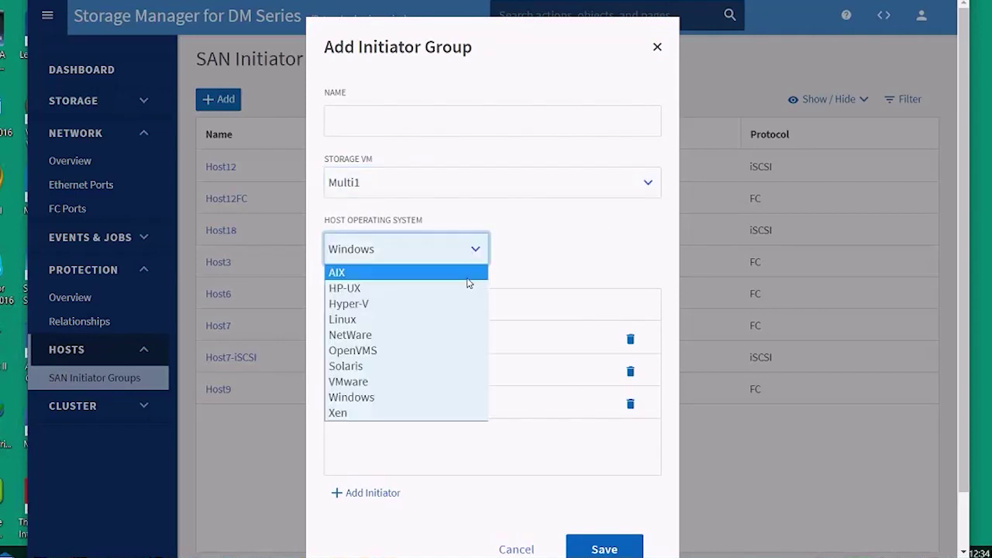
left_click(448, 320)
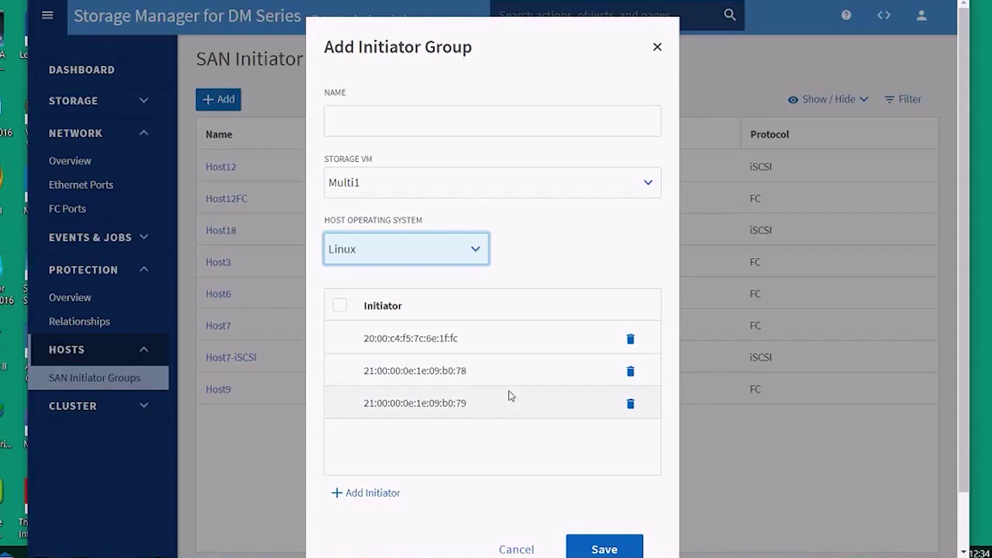
left_click(534, 549)
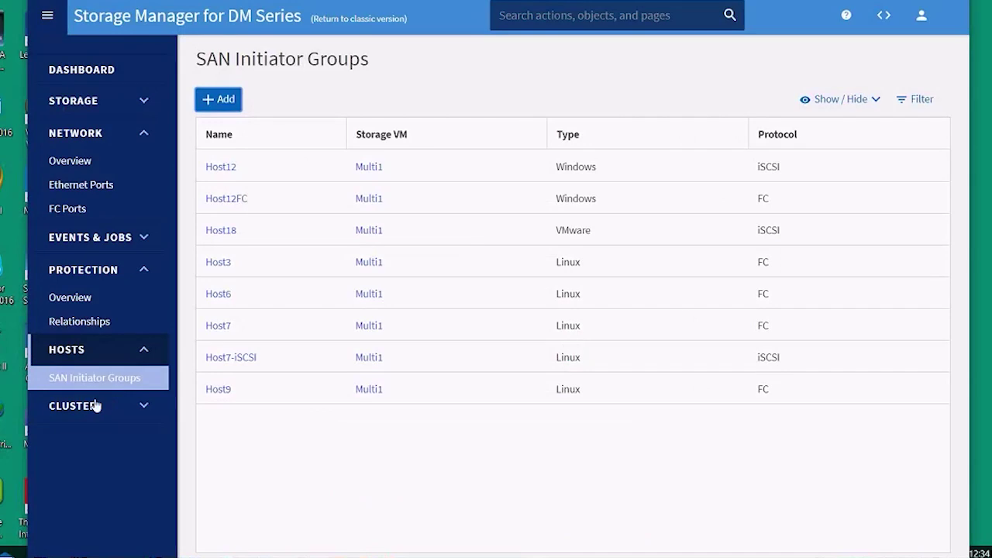
- View the cluster overview and show the management actions available for the cluster
left_click(102, 415)
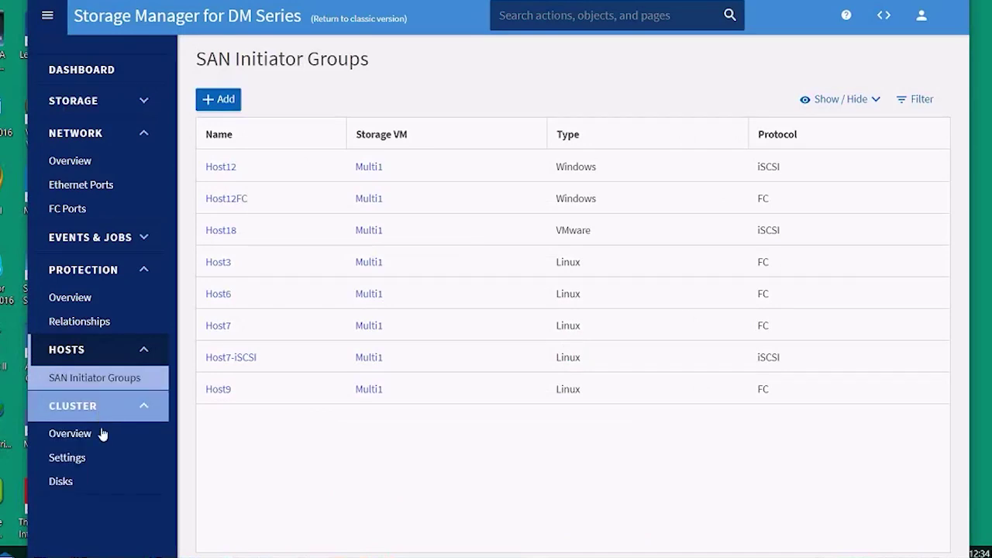
left_click(103, 436)
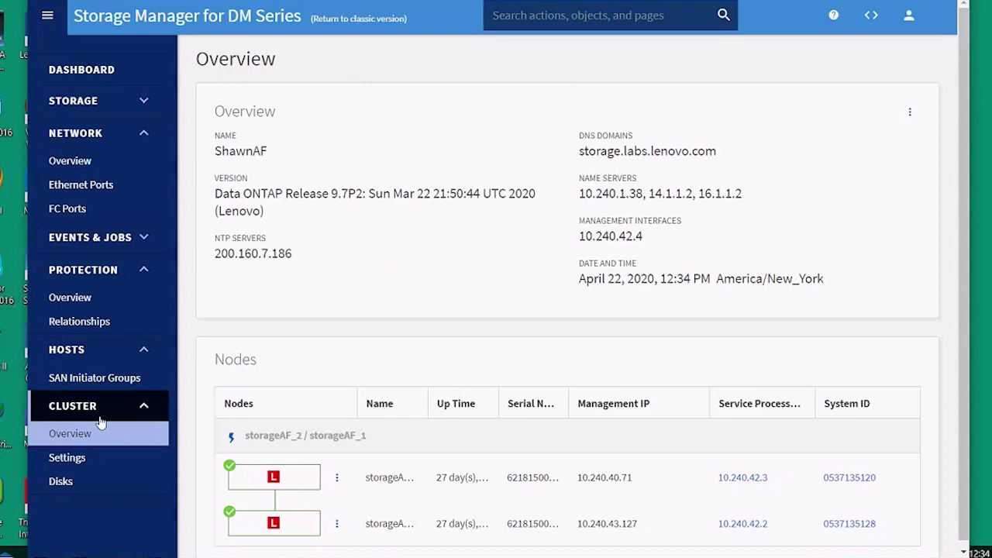
left_click(911, 114)
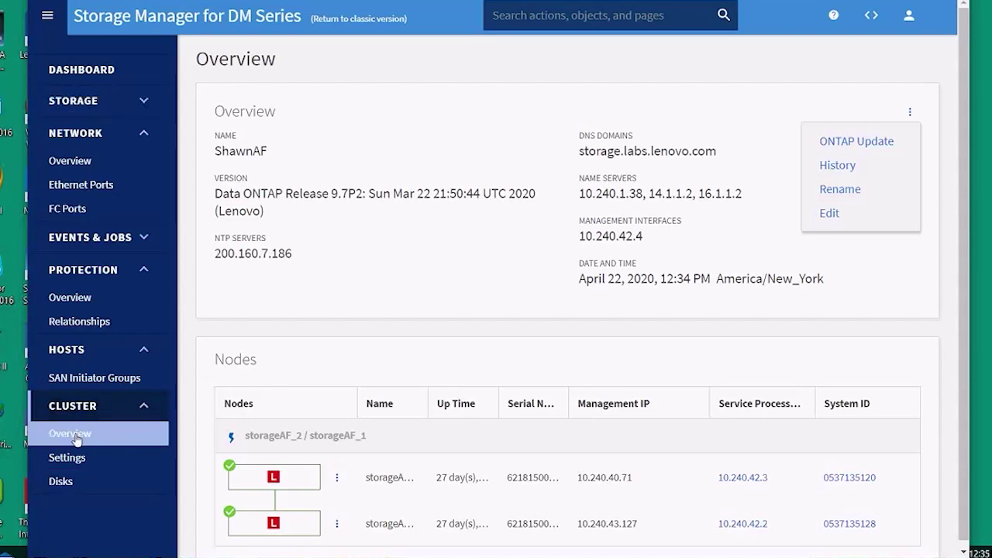
- View the cluster's disks, look through the disk list and check the model and serial details of each of the three shelves
left_click(109, 495)
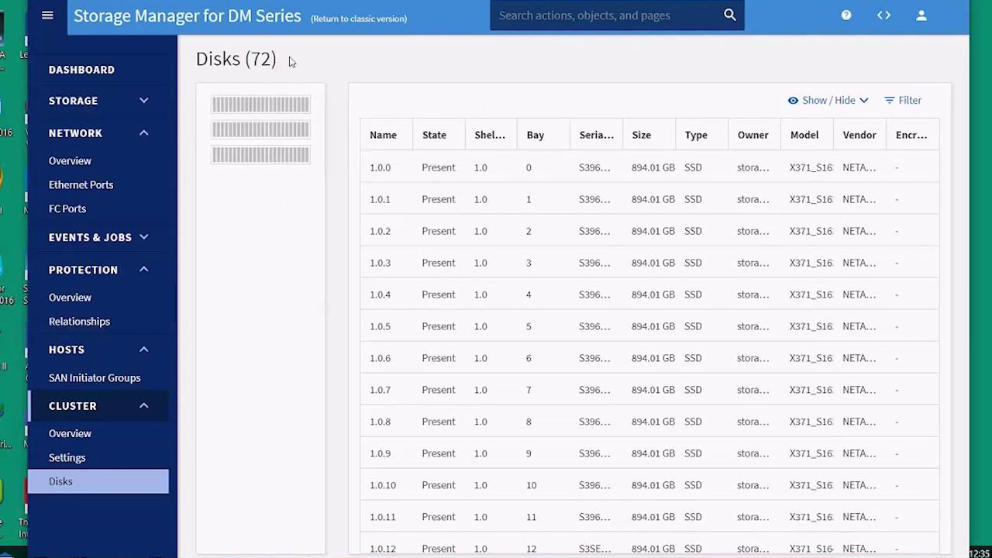
left_click_drag(272, 59, 240, 59)
left_click_drag(935, 200, 954, 361)
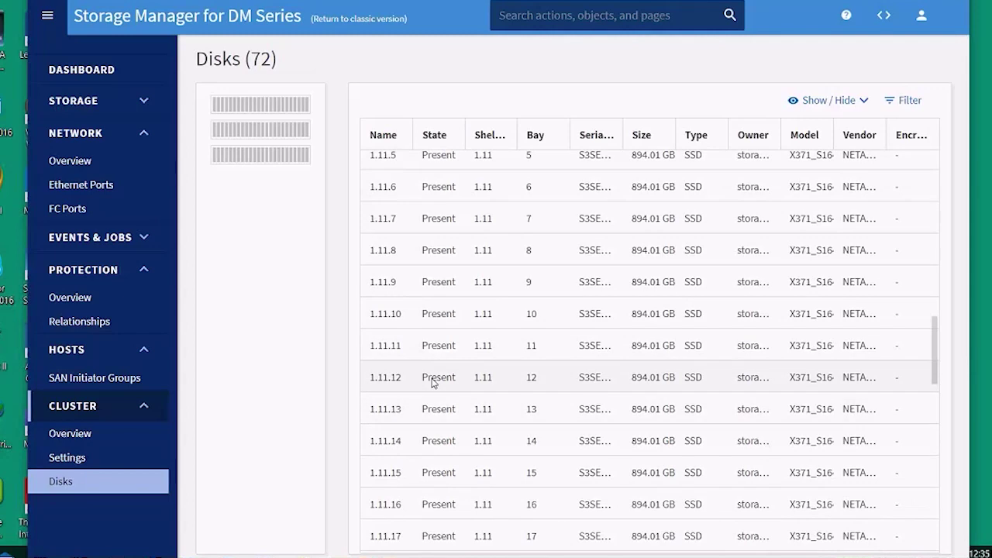
mouse_move(292, 155)
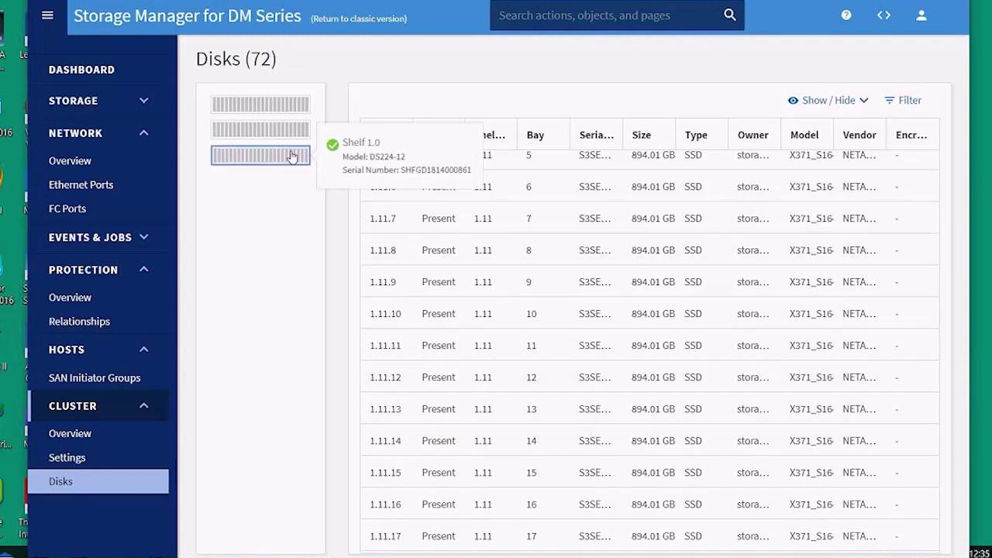
mouse_move(288, 137)
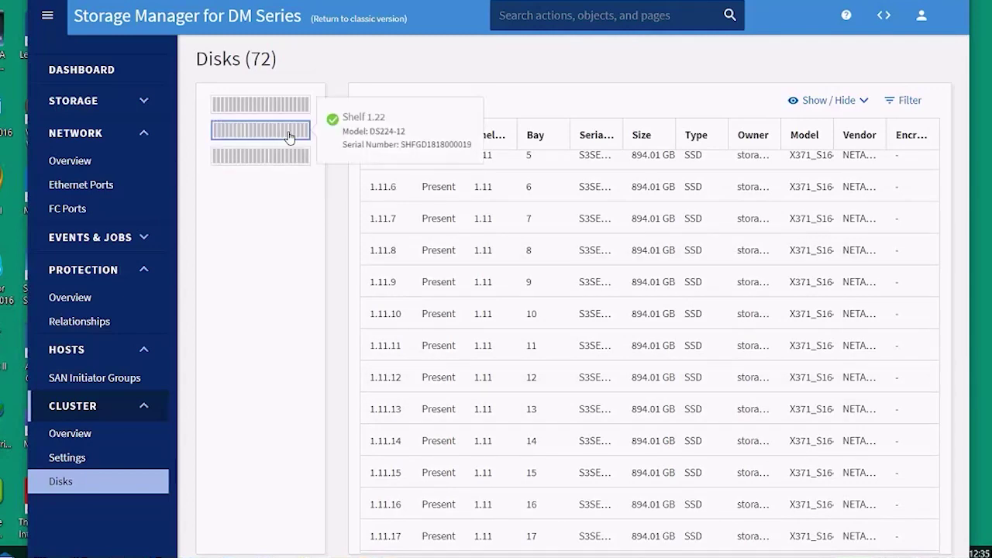
mouse_move(291, 105)
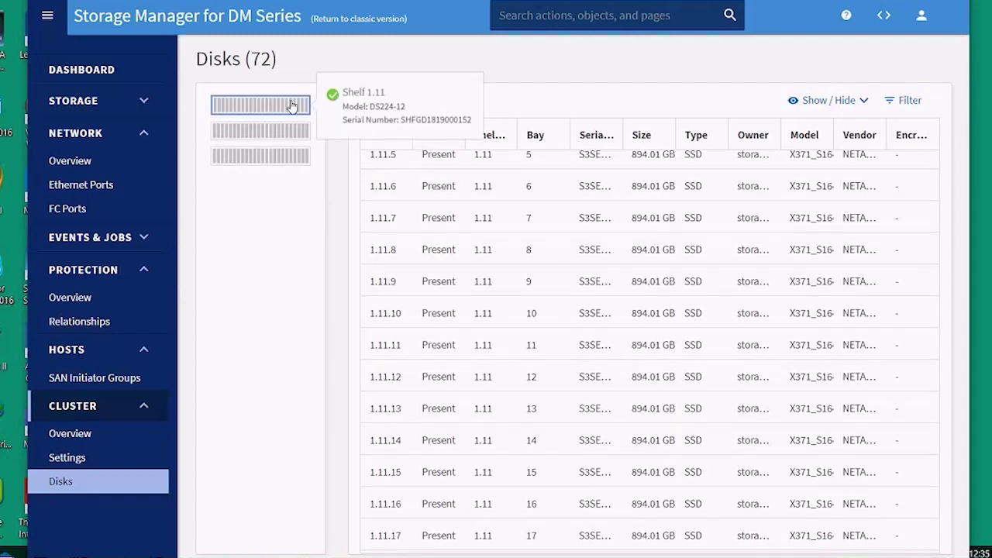